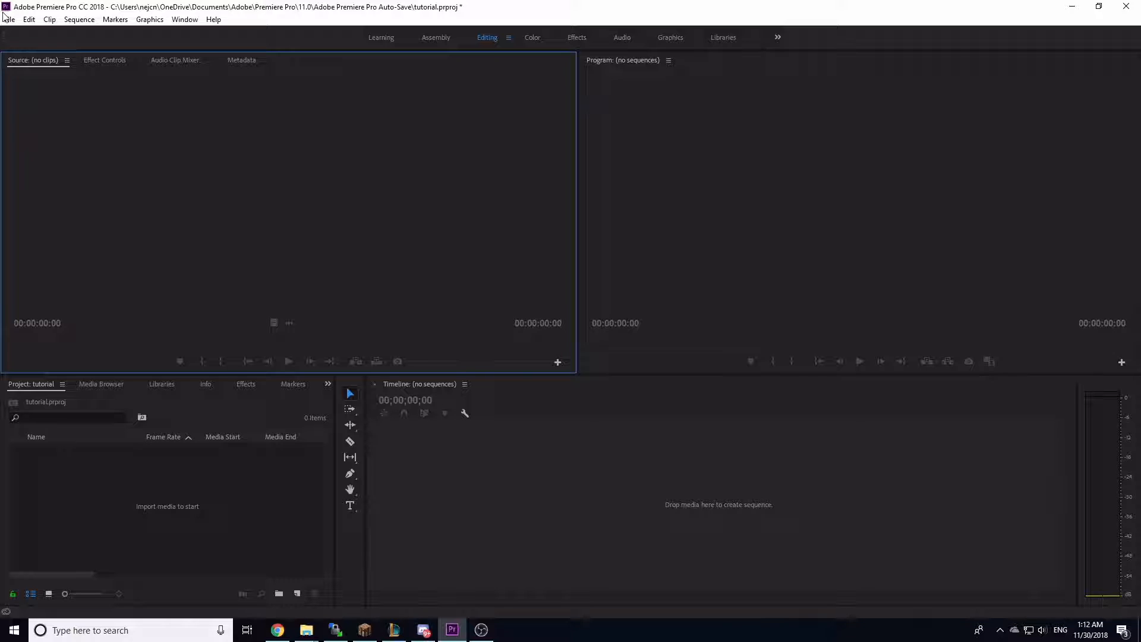
mouse_move(189, 31)
click(232, 34)
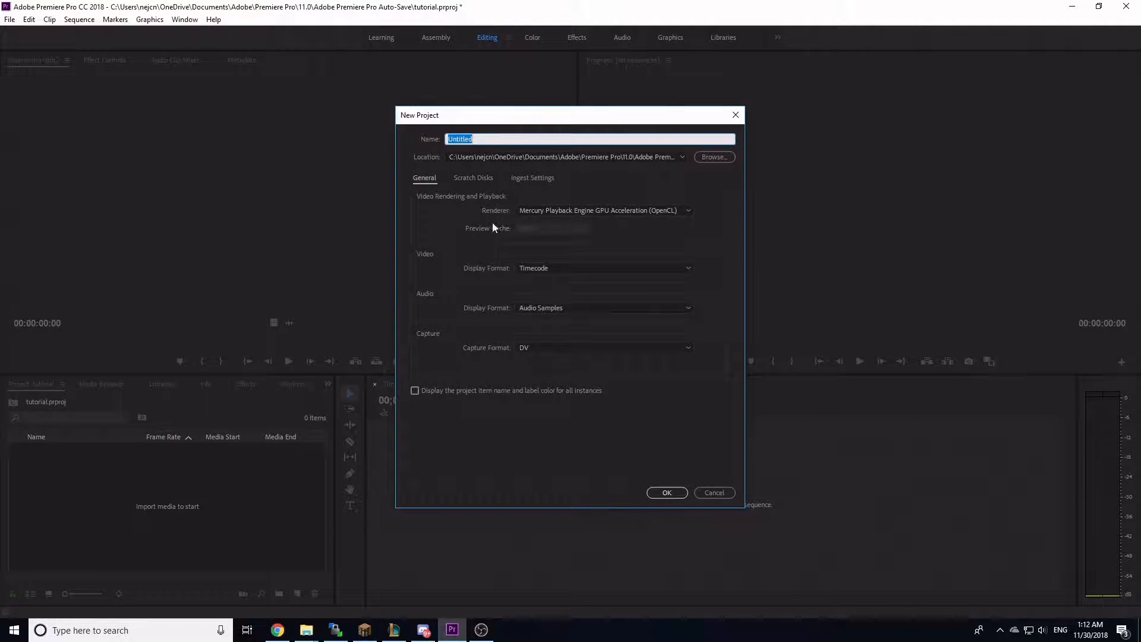
click(707, 494)
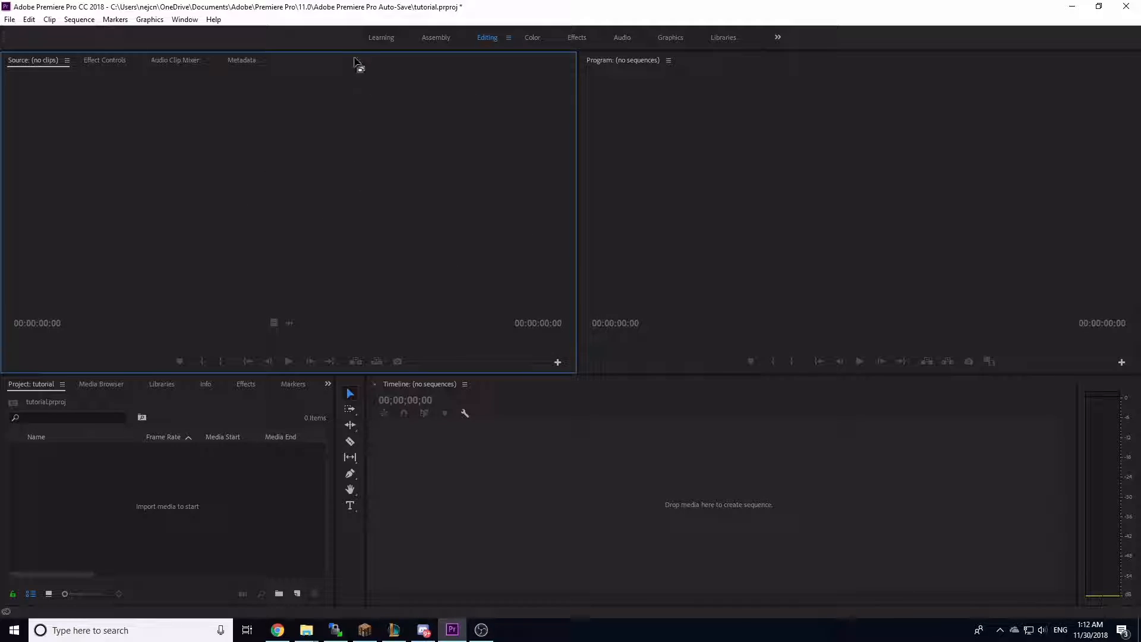
Reset the Editing workspace to its saved layout.
click(184, 19)
mouse_move(223, 35)
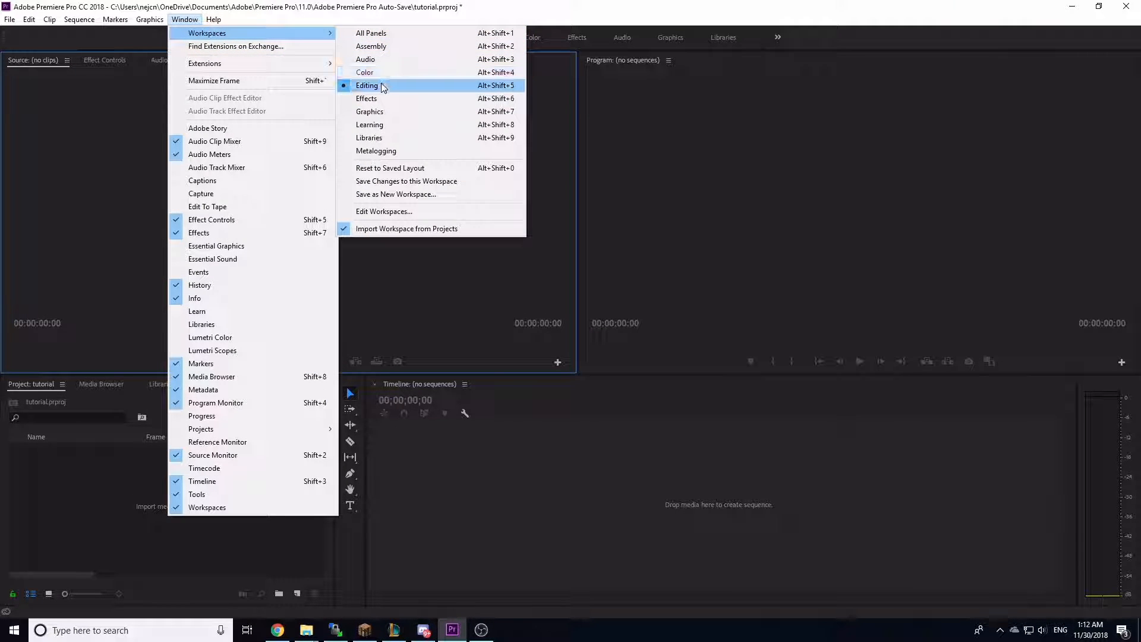
click(407, 168)
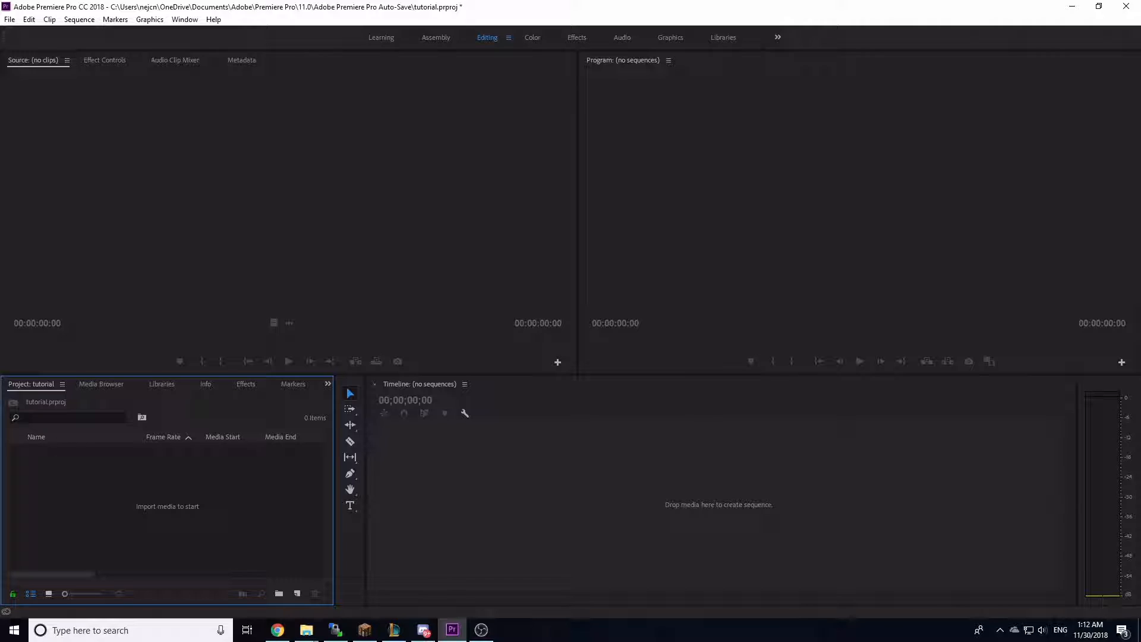
Preview A063_11300151_C010.mov from the basic-tutorial folder in QuickTime by scrubbing through it, and close the player.
drag(1140, 179, 819, 181)
click(785, 374)
click(739, 305)
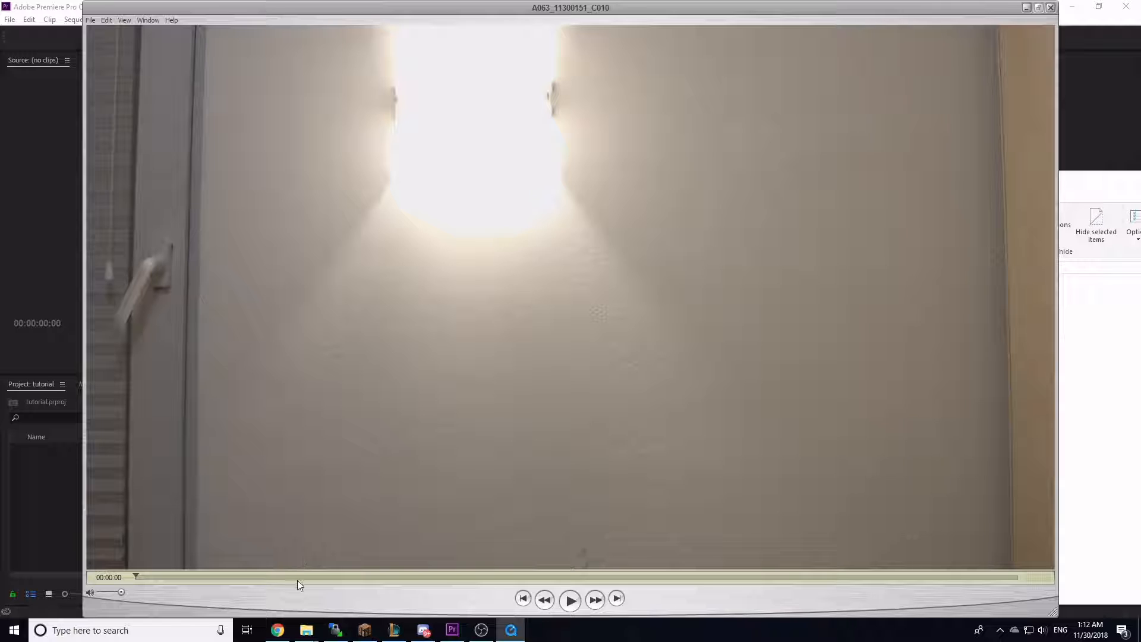
drag(297, 580, 975, 577)
click(1039, 8)
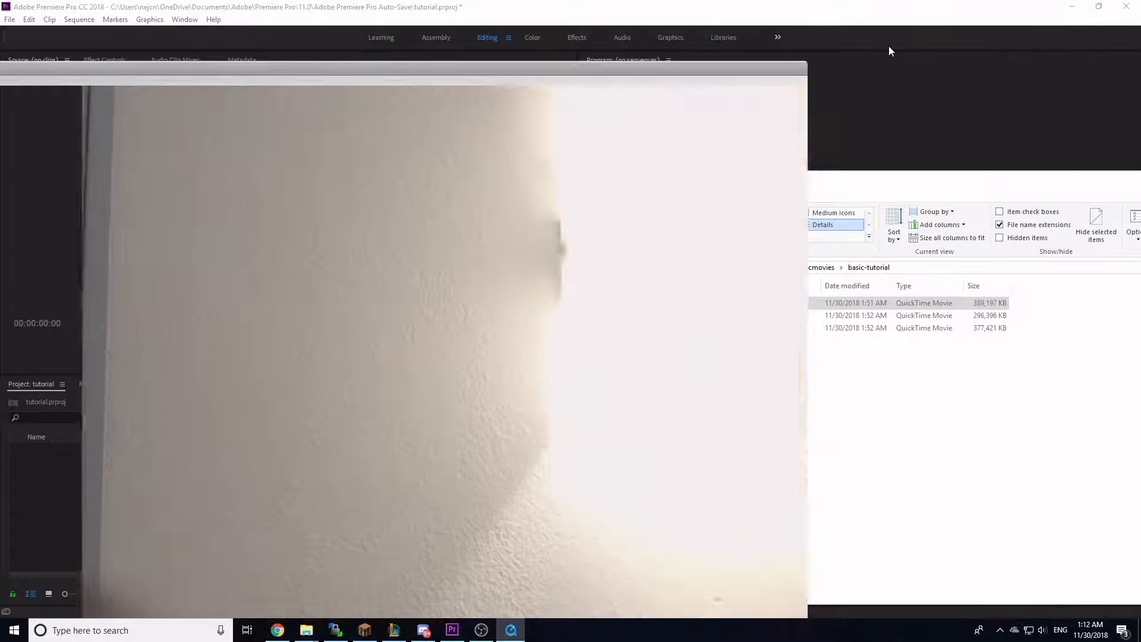
key(alt+F4)
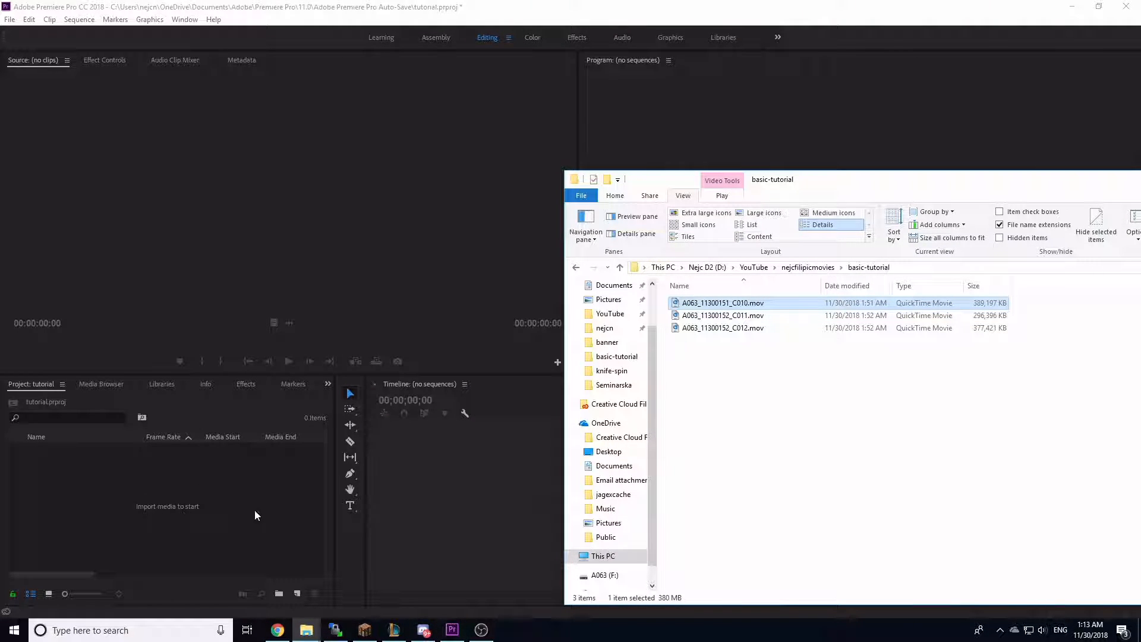
Import the three .mov clips C010, C011 and C012 from the basic-tutorial folder into the tutorial project.
drag(714, 423, 191, 481)
click(98, 547)
drag(108, 548, 79, 435)
click(47, 563)
drag(59, 521, 64, 441)
click(85, 527)
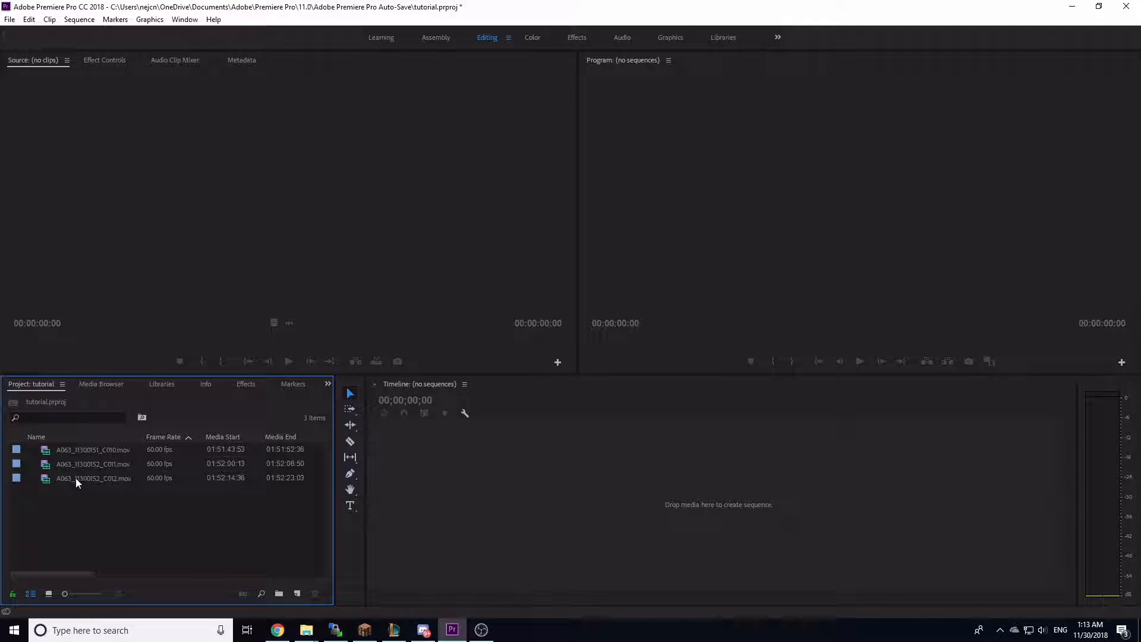
click(157, 211)
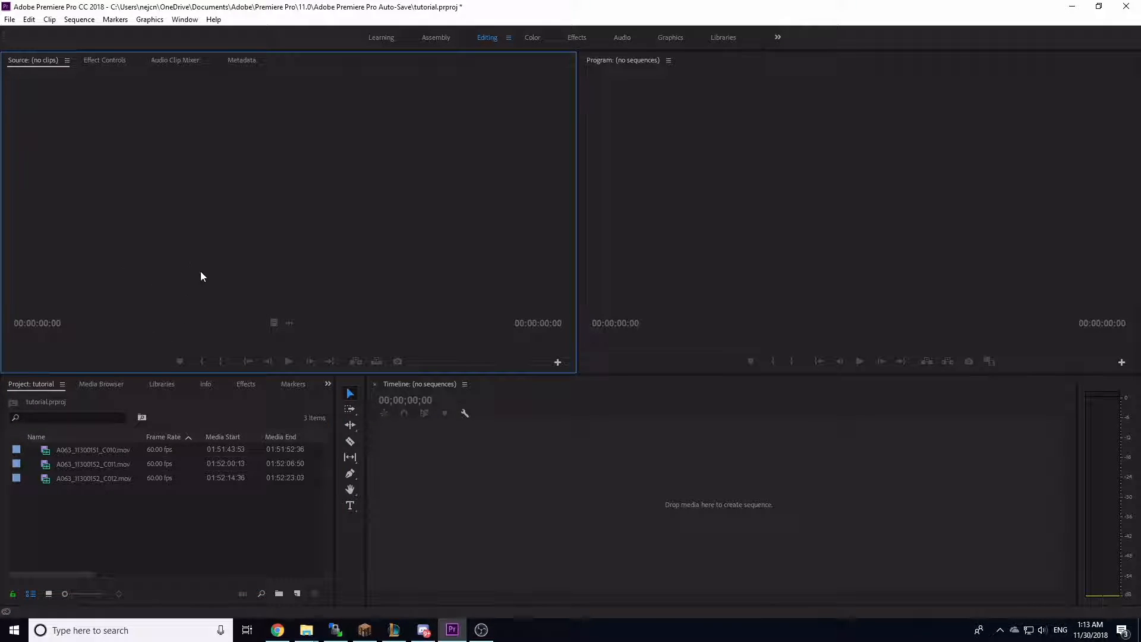
click(648, 215)
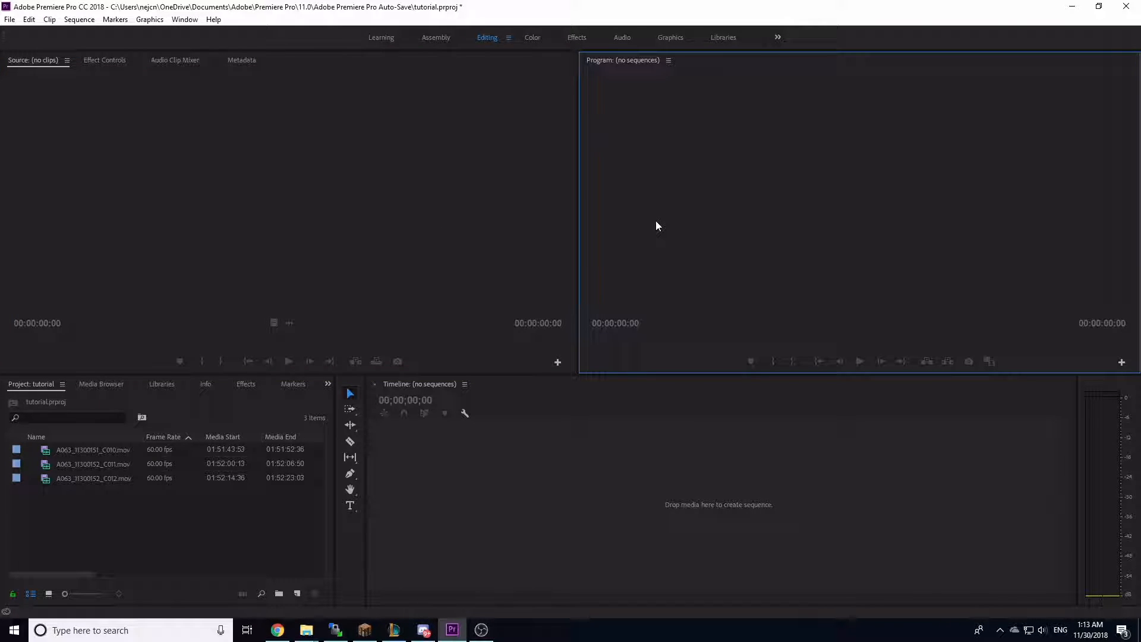
click(618, 481)
click(114, 544)
Load A063_11300151_C010.mov into the Source monitor and scrub through its footage.
double_click(47, 457)
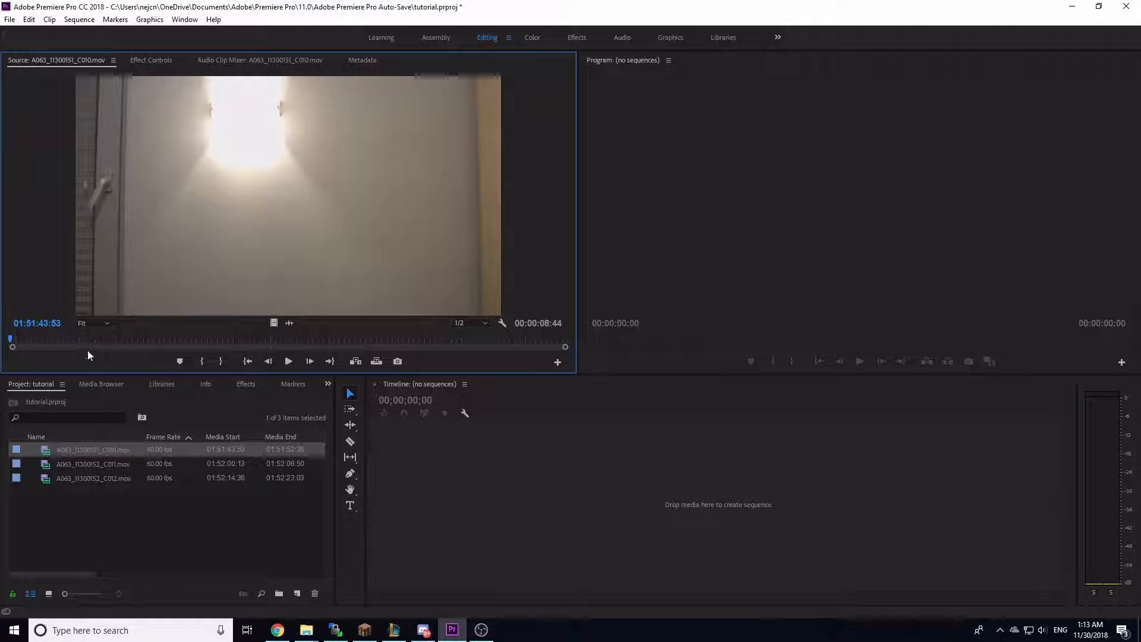
drag(76, 337, 471, 366)
click(211, 495)
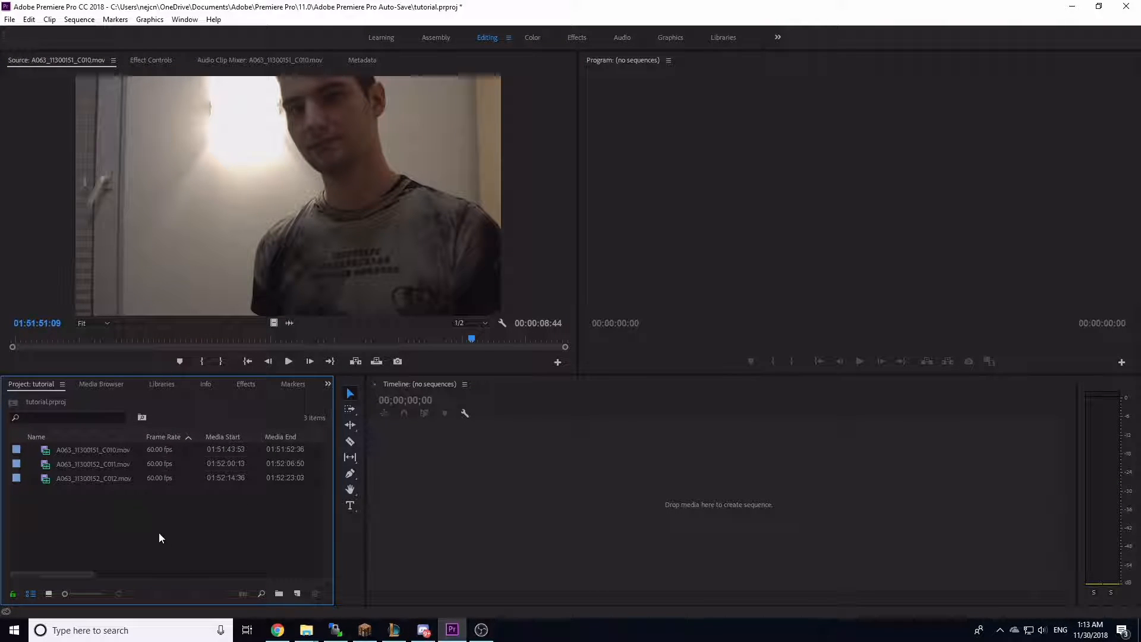
click(296, 594)
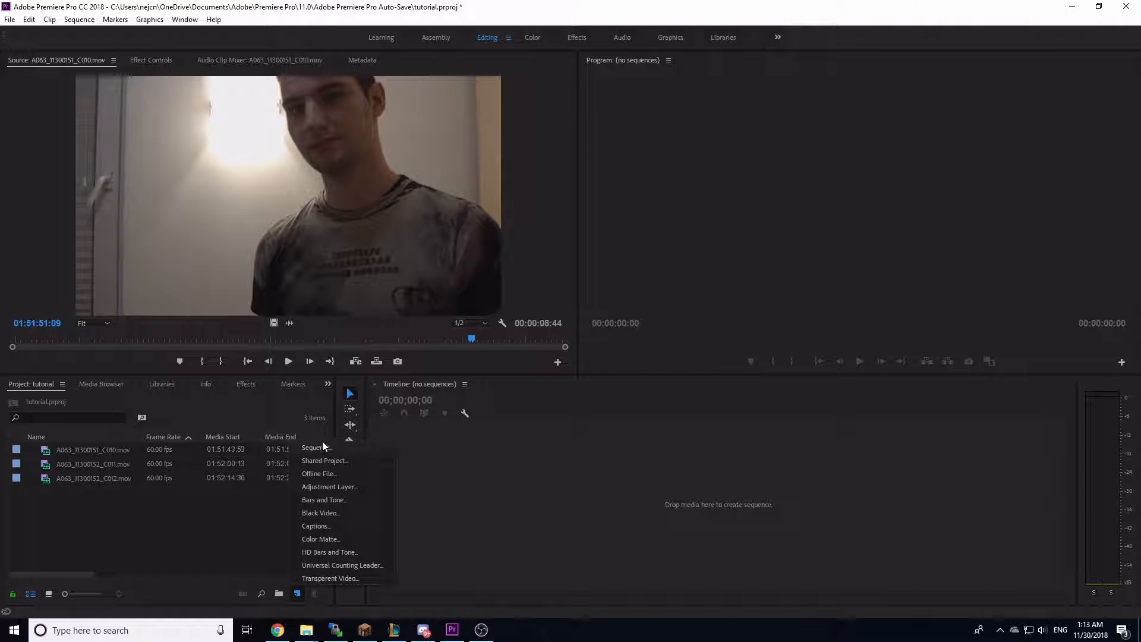
click(322, 445)
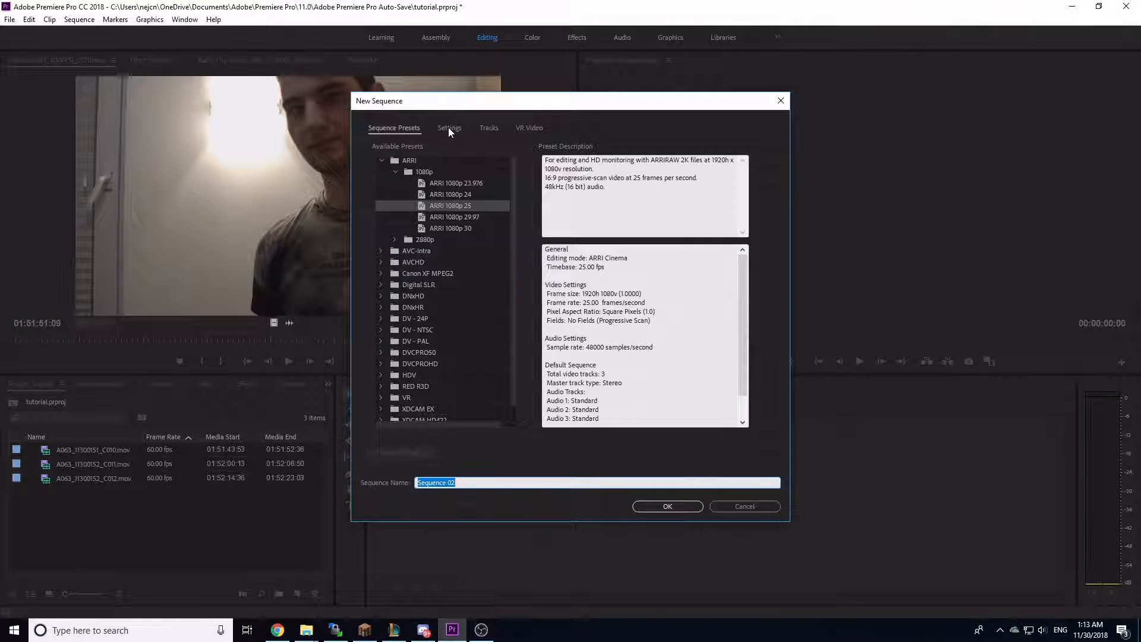
click(450, 128)
click(507, 147)
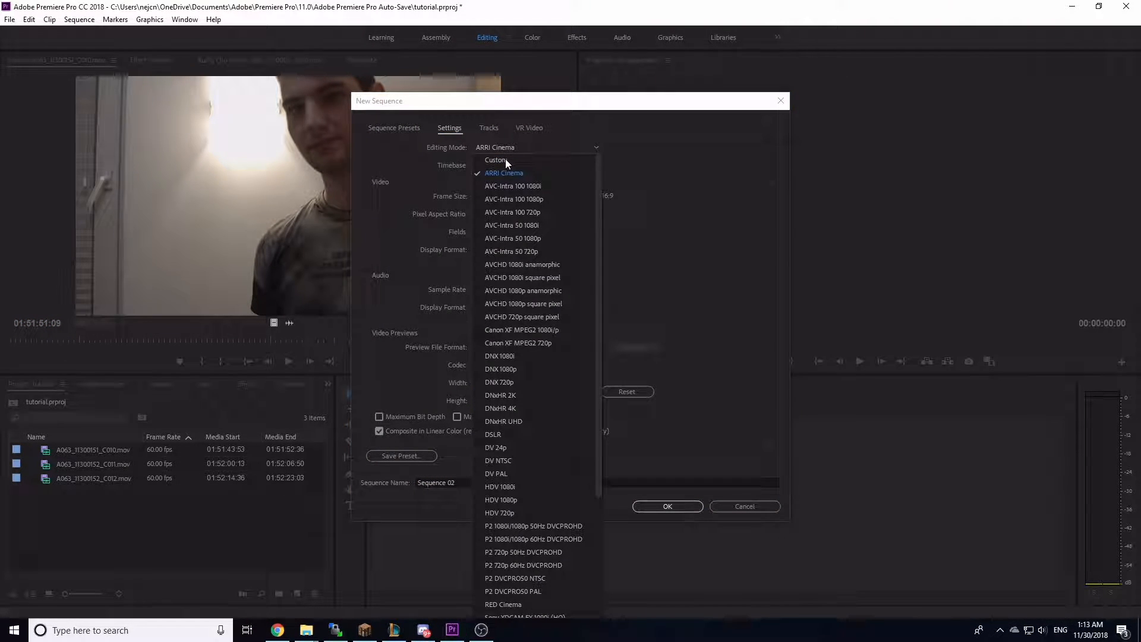
click(505, 158)
click(518, 169)
click(499, 319)
click(492, 197)
click(557, 197)
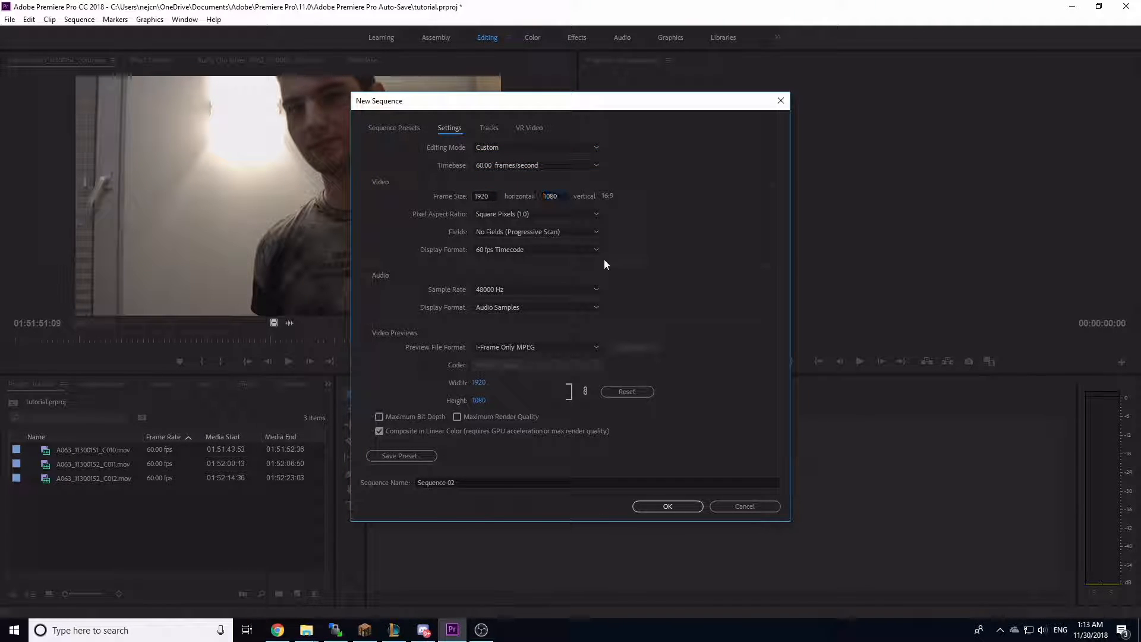
click(720, 505)
Create a new sequence from A063_11300151_C010.mov so that it matches the clip's settings.
click(62, 450)
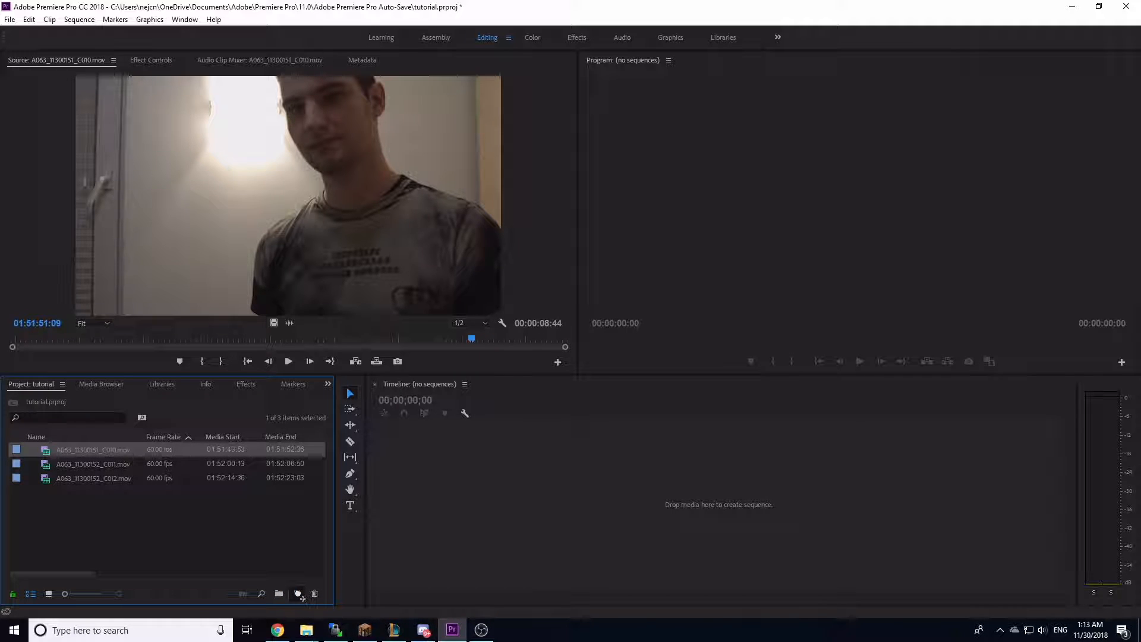
drag(303, 598, 299, 594)
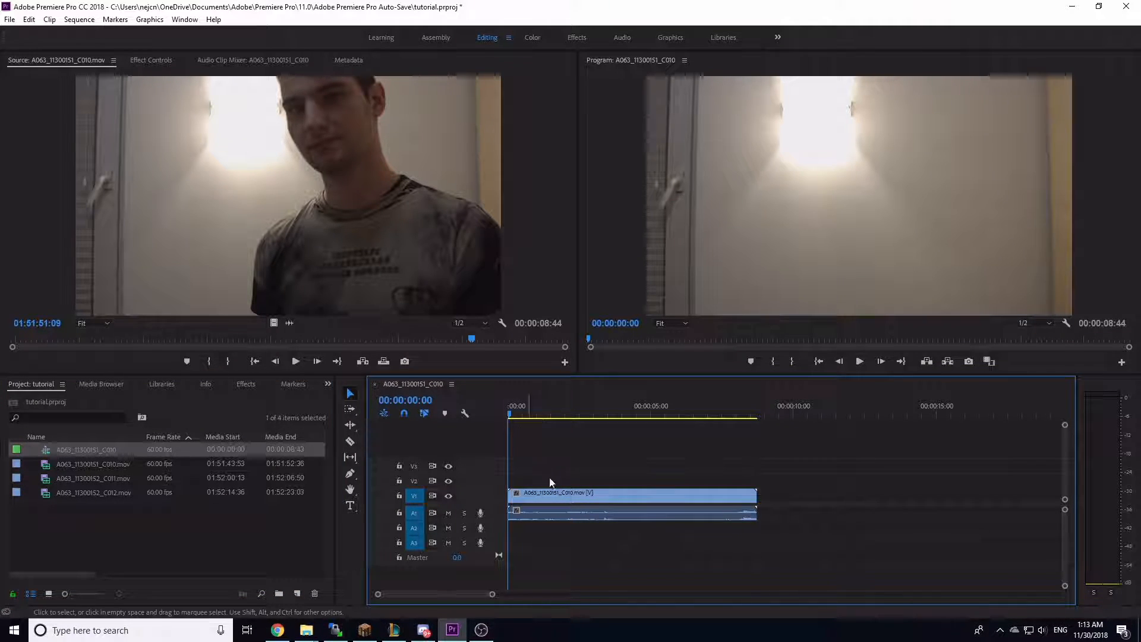
click(50, 465)
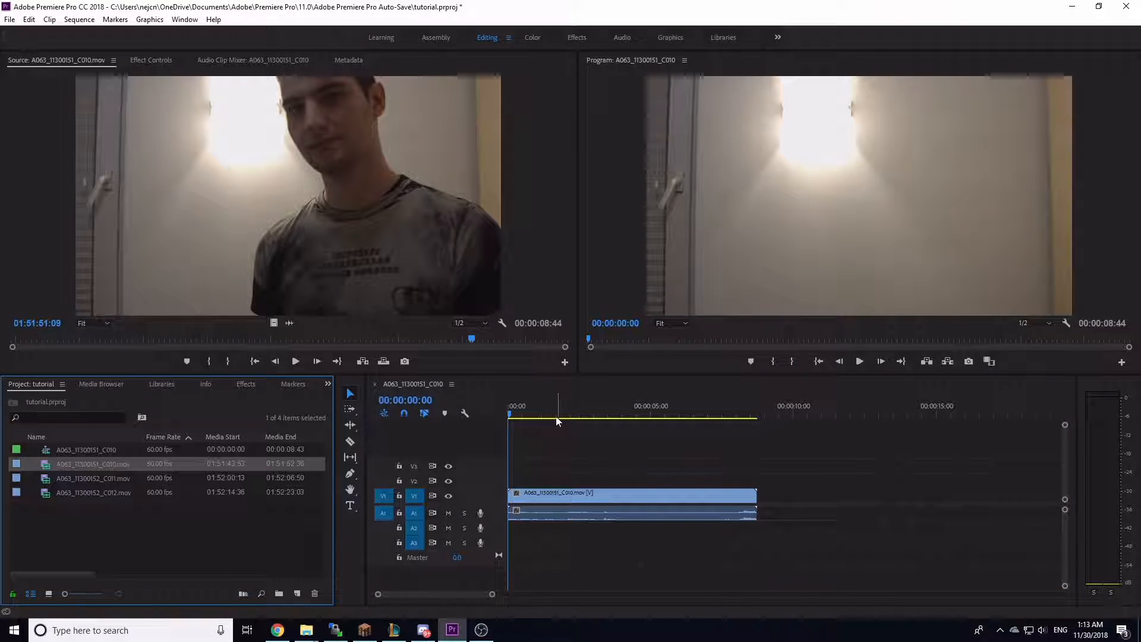
Play and scrub through the C010 sequence in the timeline to review its footage.
click(591, 426)
key(space)
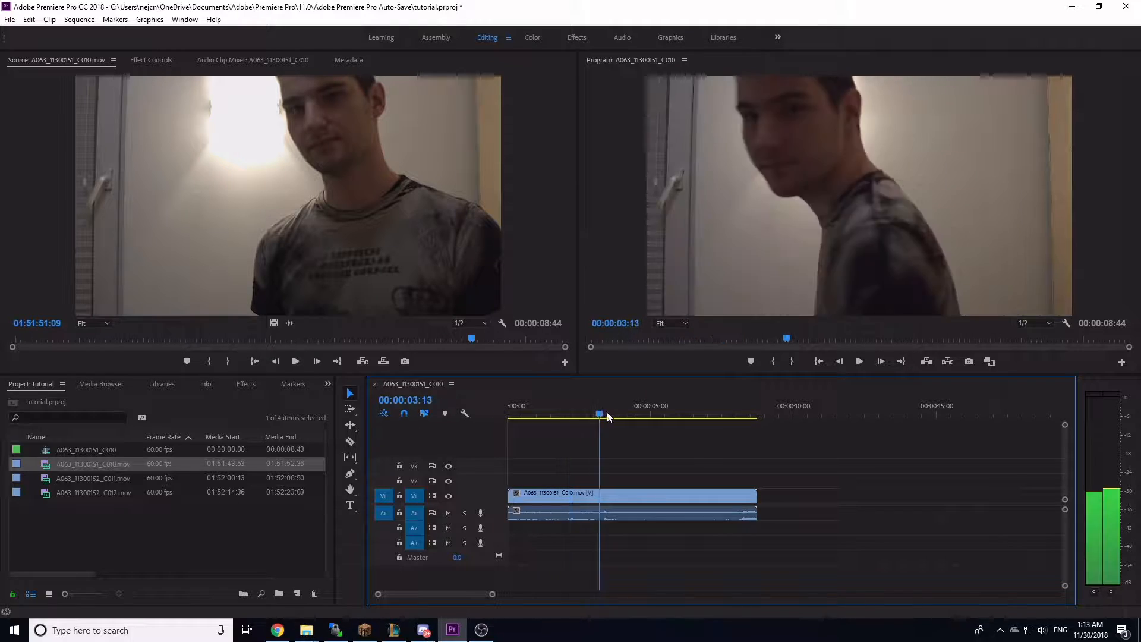
drag(515, 419, 709, 455)
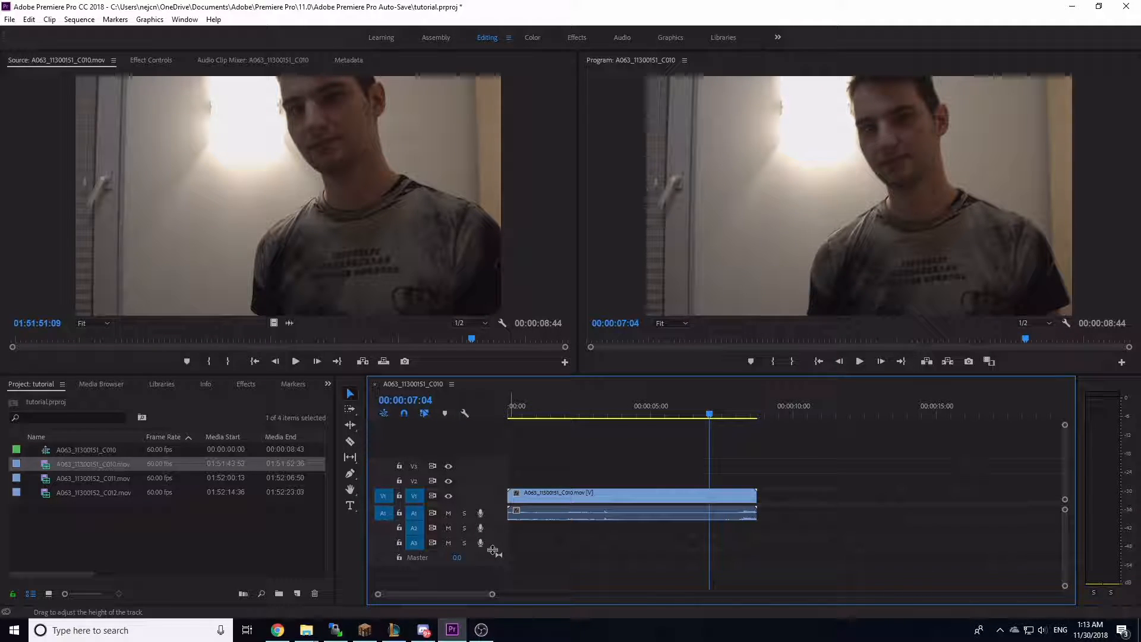
drag(600, 409, 582, 410)
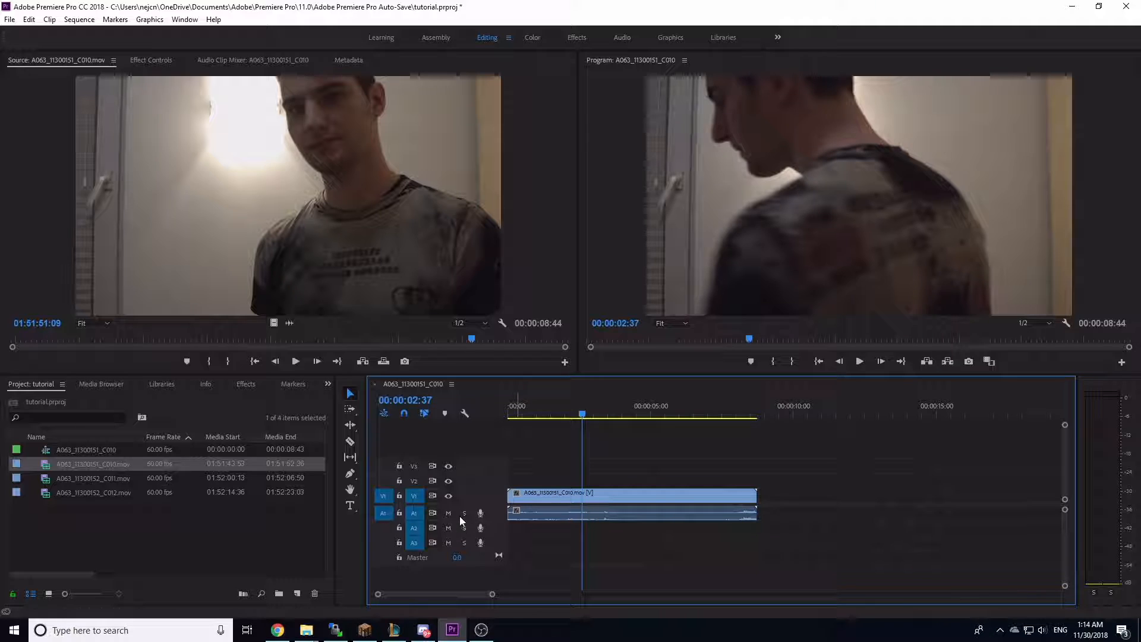
Try out muting and soloing audio track A1, and switch both off again.
click(559, 515)
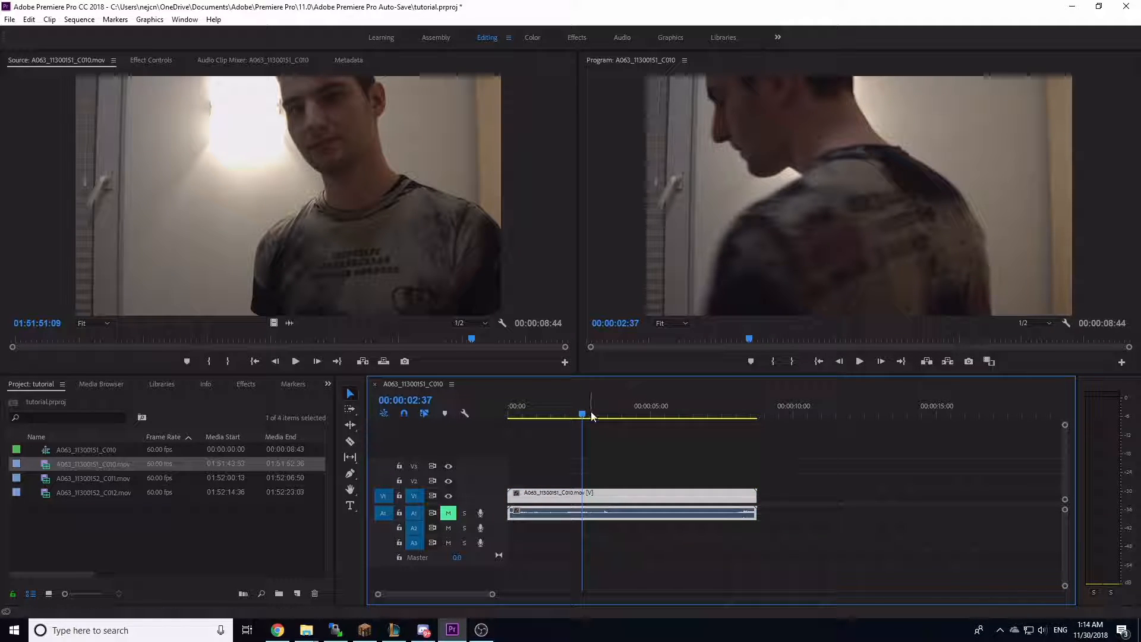
click(572, 411)
click(463, 514)
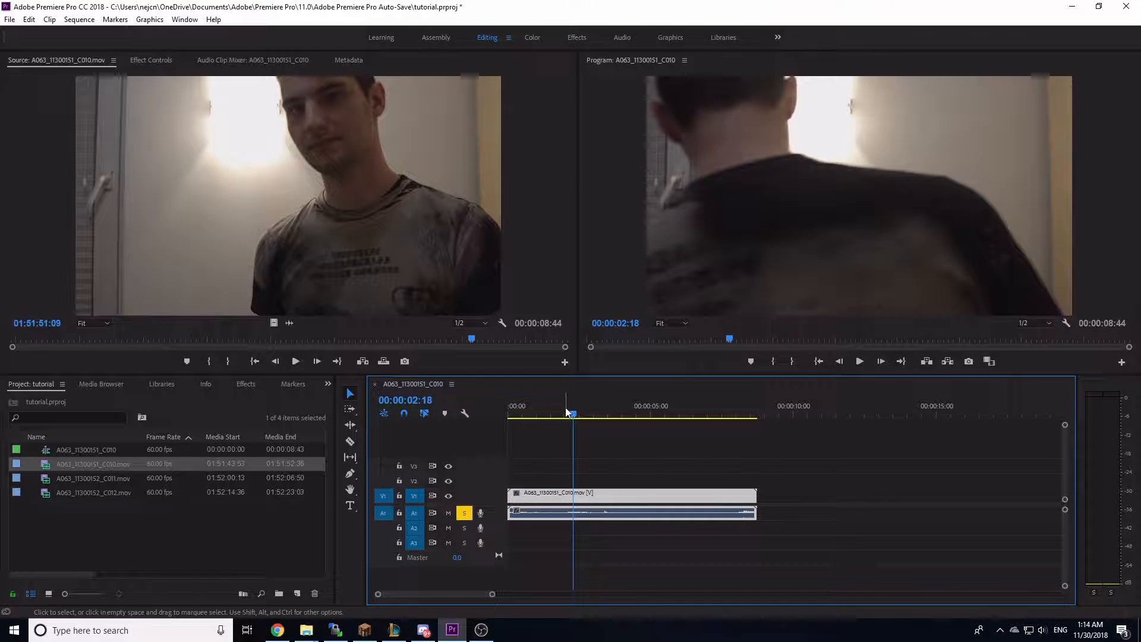
click(464, 528)
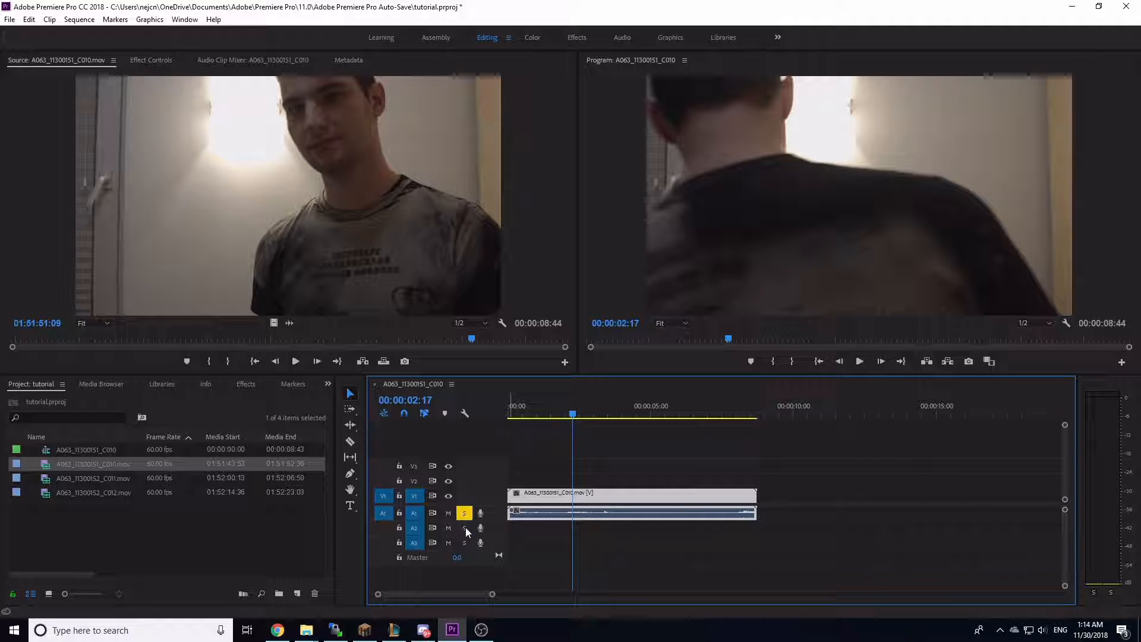
click(465, 516)
click(465, 528)
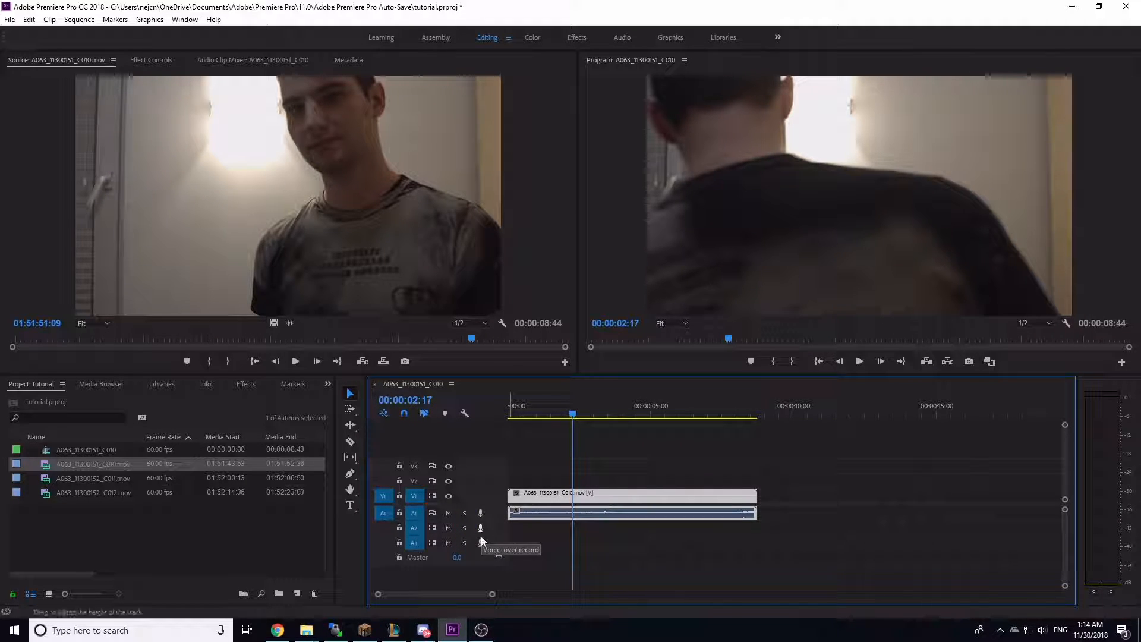
Split the C010 clip with the Razor tool near its start, at 00:00:03:28 and at 00:00:06:27.
drag(573, 413, 529, 418)
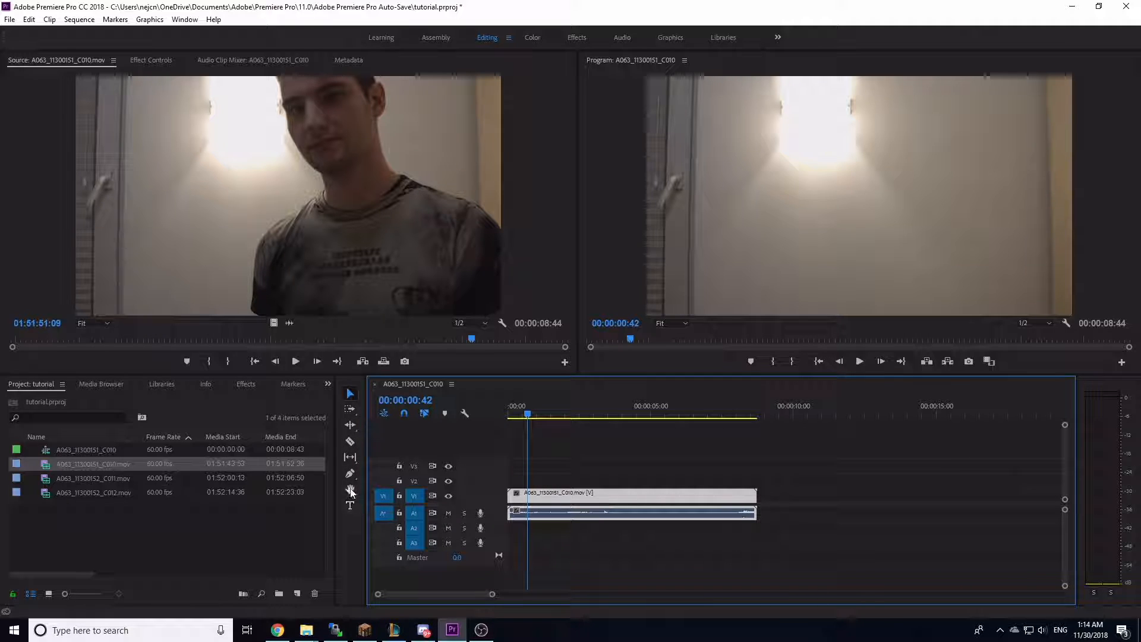
drag(550, 418, 608, 466)
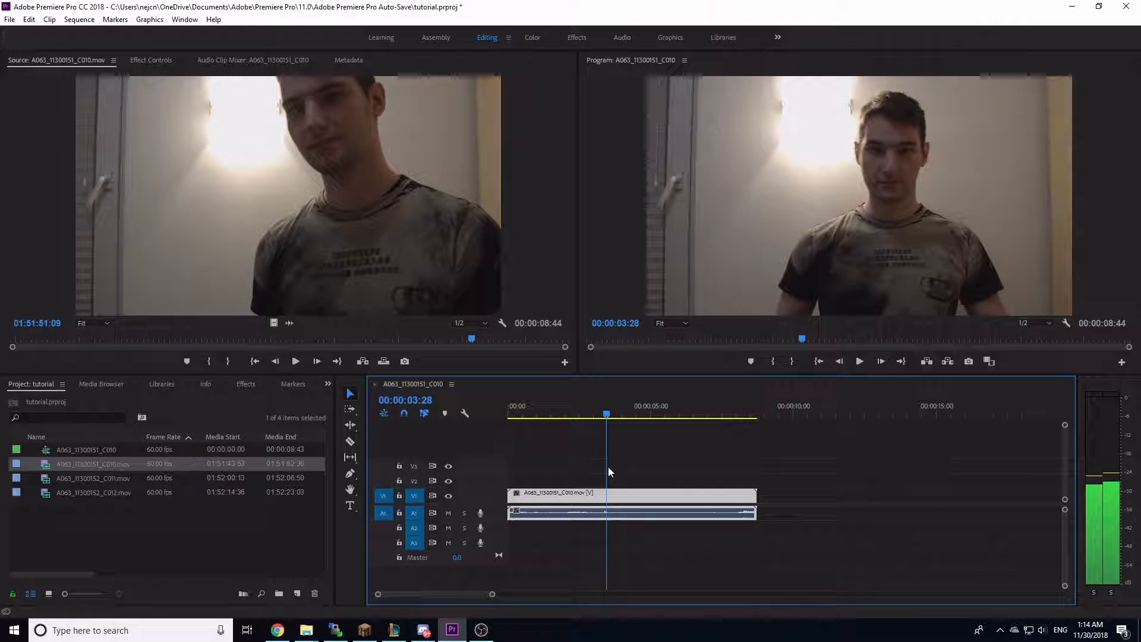
click(355, 444)
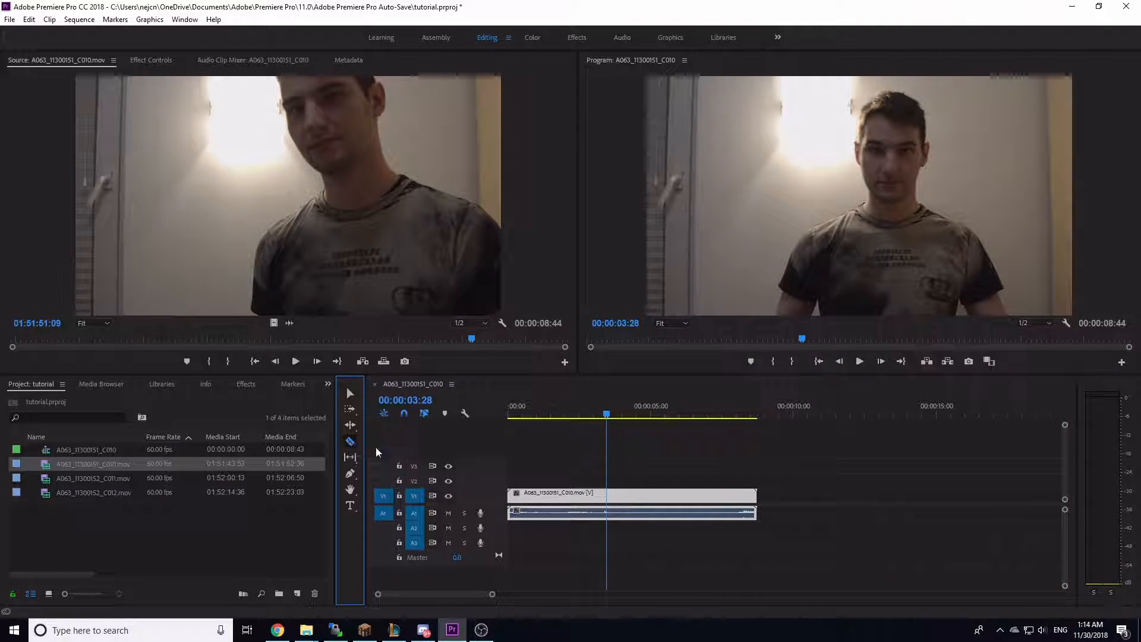
click(531, 495)
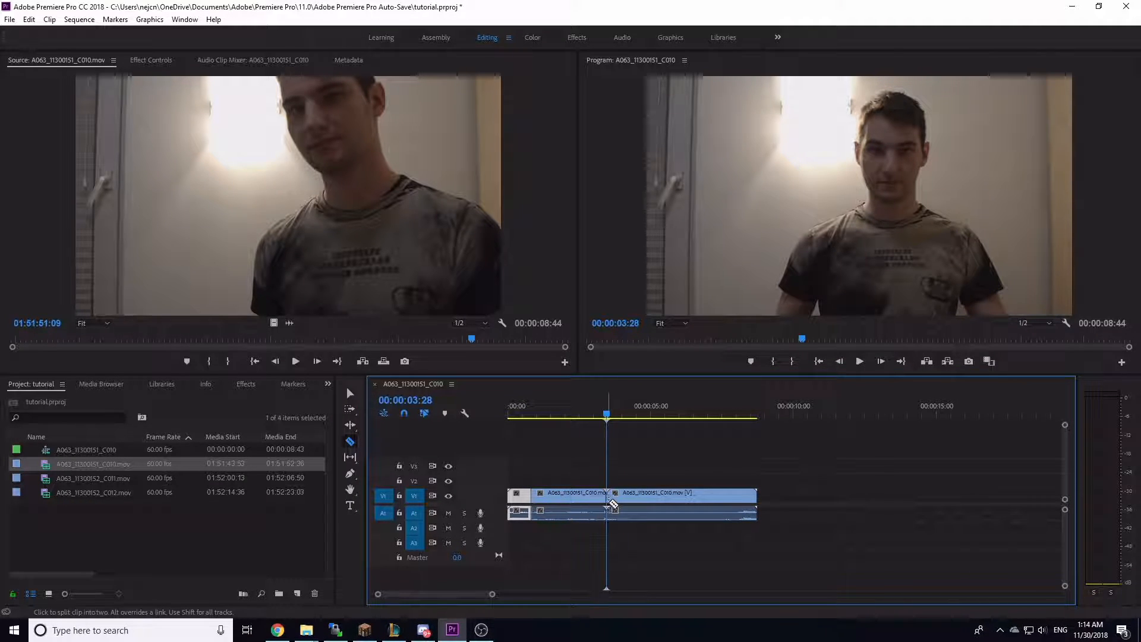
drag(608, 415, 692, 445)
click(693, 495)
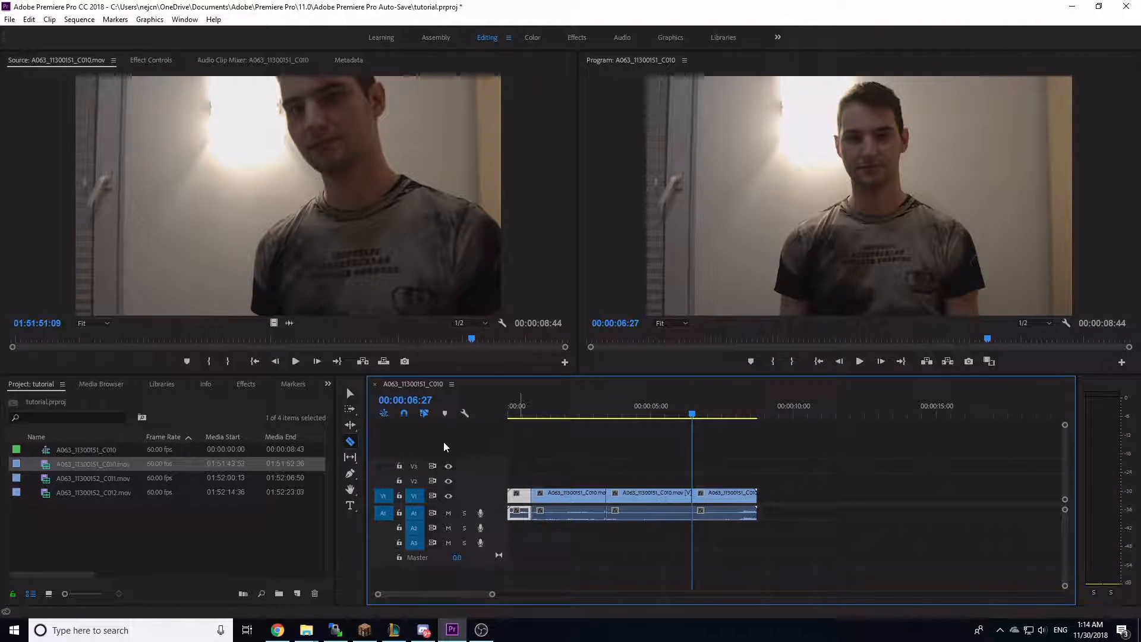
Delete the first two segments and the last segment of the C010 clip, and move the remaining segment to the sequence start.
click(350, 392)
drag(671, 418, 590, 416)
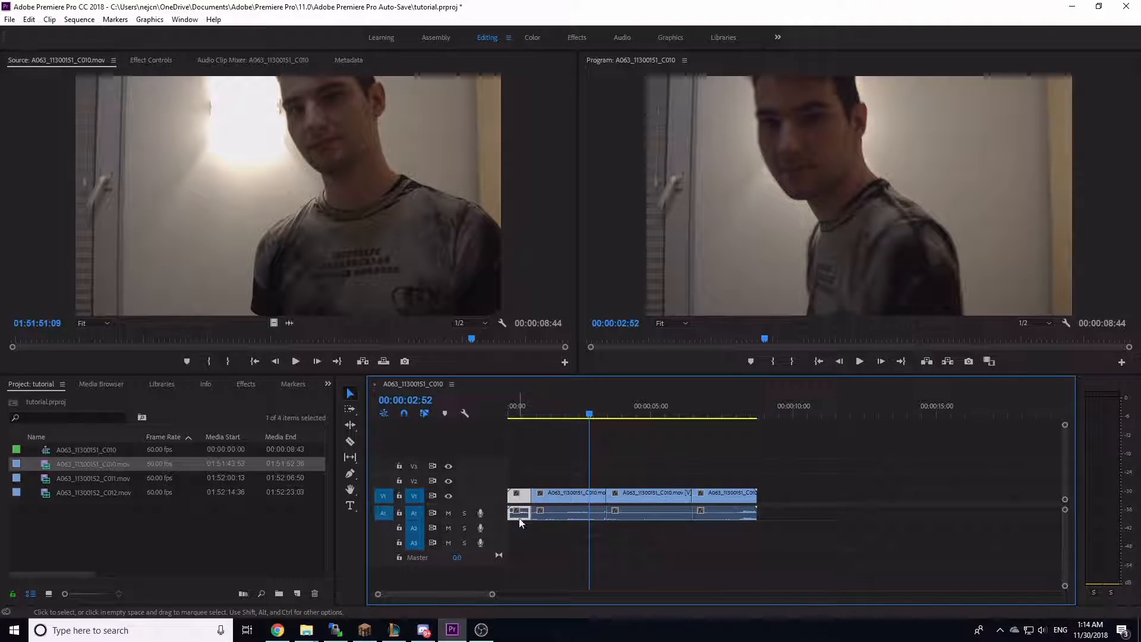
key(Delete)
click(535, 415)
drag(535, 415, 544, 425)
click(558, 497)
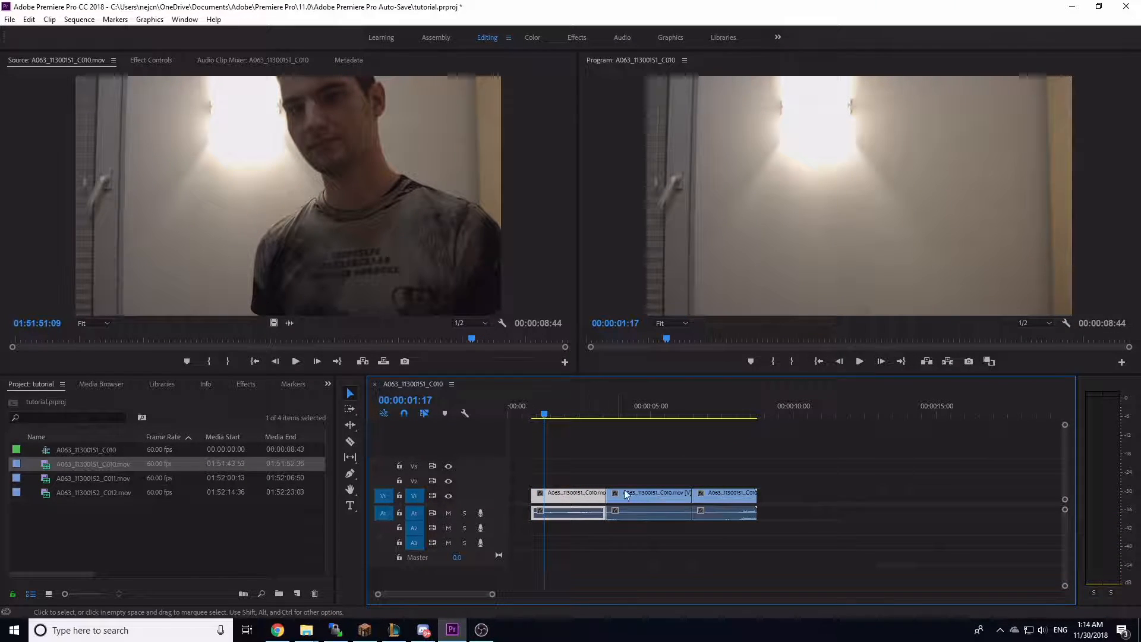
key(Delete)
click(739, 506)
key(Delete)
drag(610, 419, 690, 432)
drag(661, 504, 511, 501)
Load A063_11300152_C011.mov into the Source monitor and scrub through its footage.
click(50, 482)
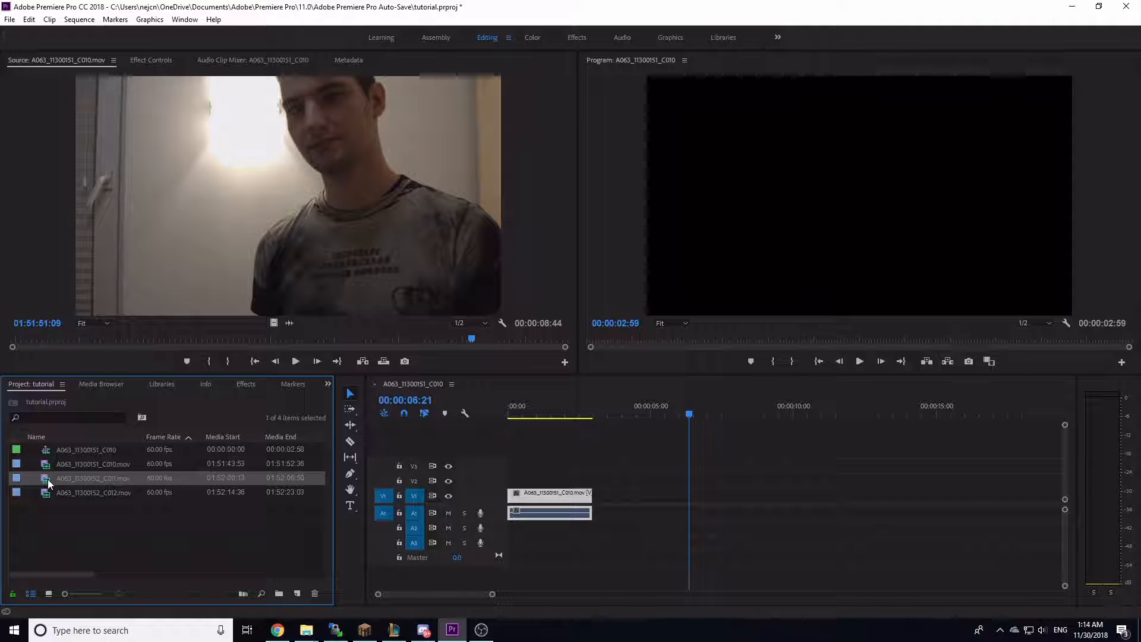
double_click(48, 484)
drag(124, 341, 405, 379)
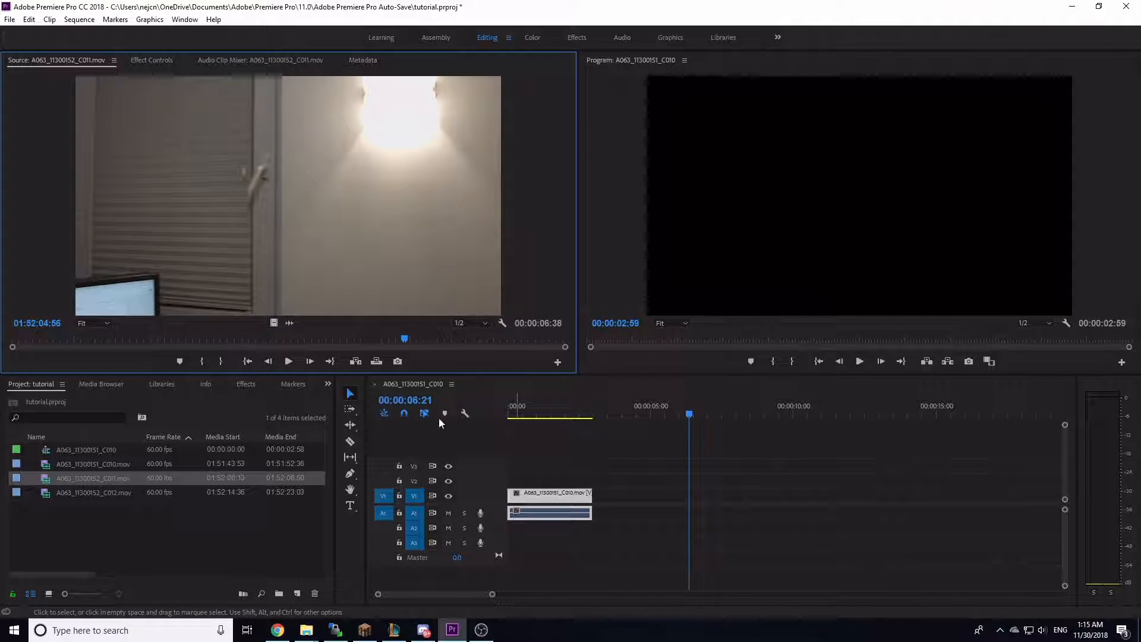
Mark an In point at 01:52:02:54 and an Out point at 01:52:05:03 on the C011 clip in the Source monitor.
click(588, 410)
drag(382, 340, 271, 340)
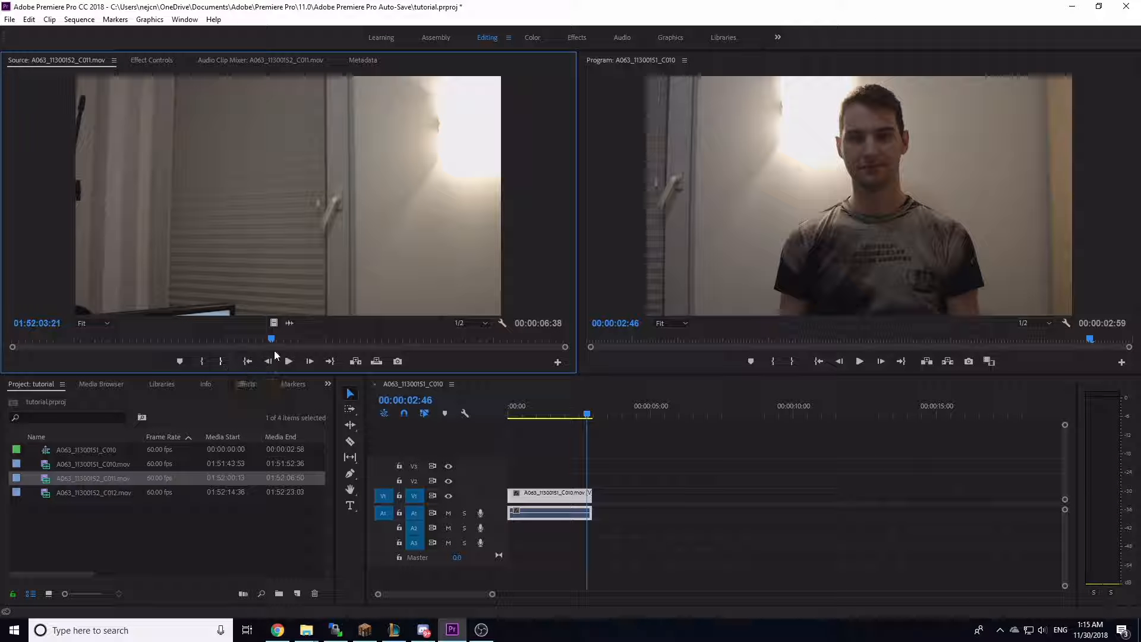
drag(271, 338, 235, 341)
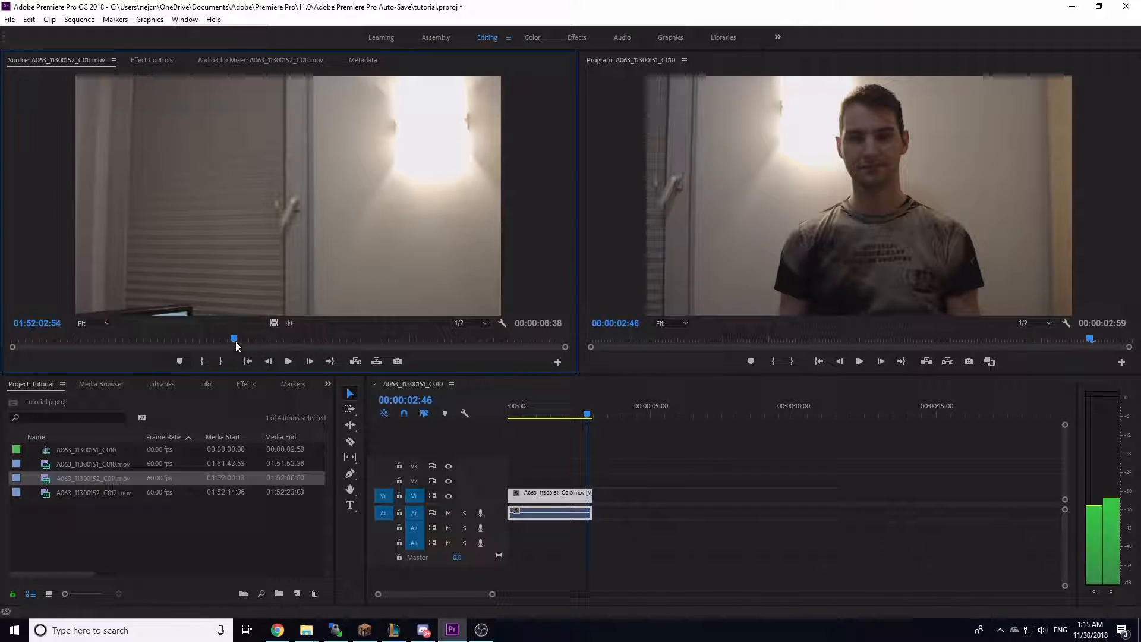
click(203, 361)
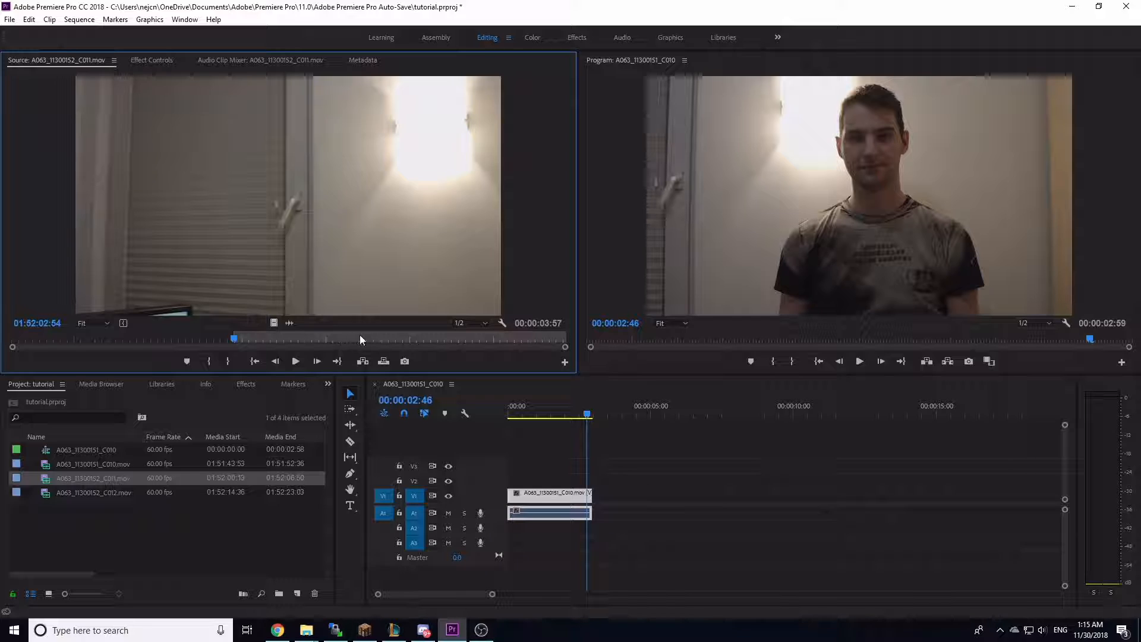
key(space)
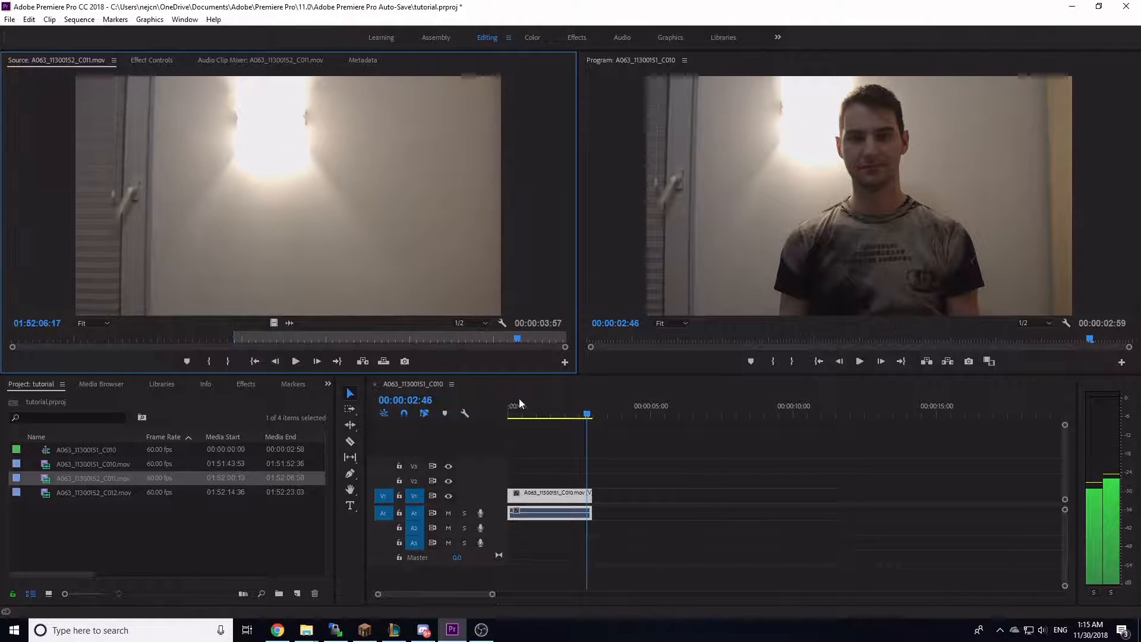
key(space)
click(226, 361)
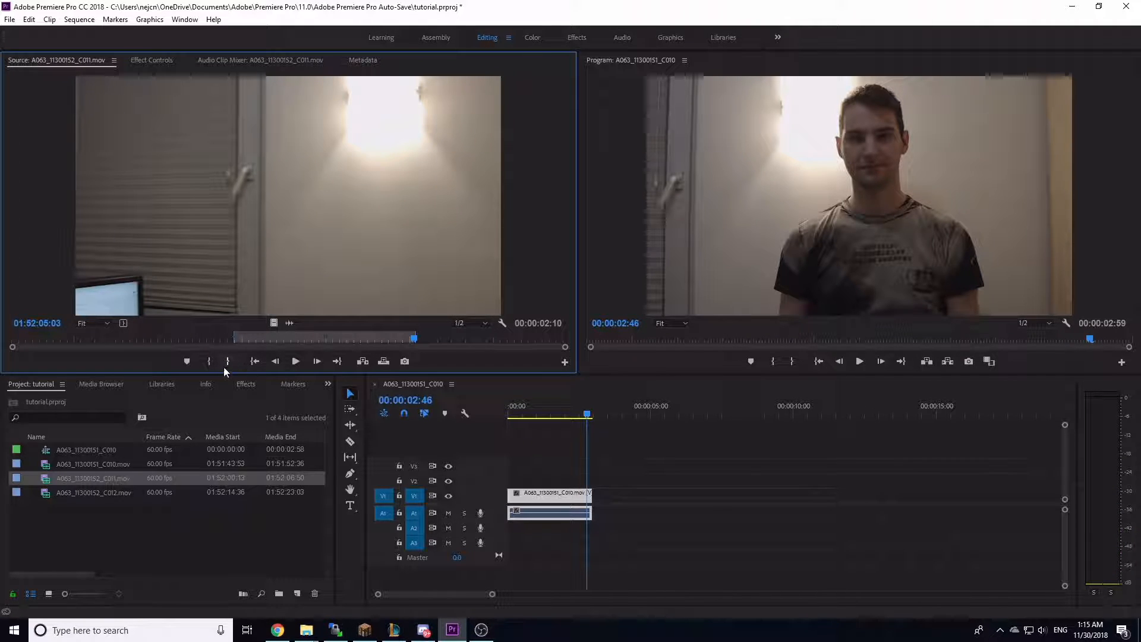
Place the marked part of C011 on V1 and A1 directly after the C010 clip, and move the playhead to 00:00:02:58.
drag(362, 341, 250, 340)
key(space)
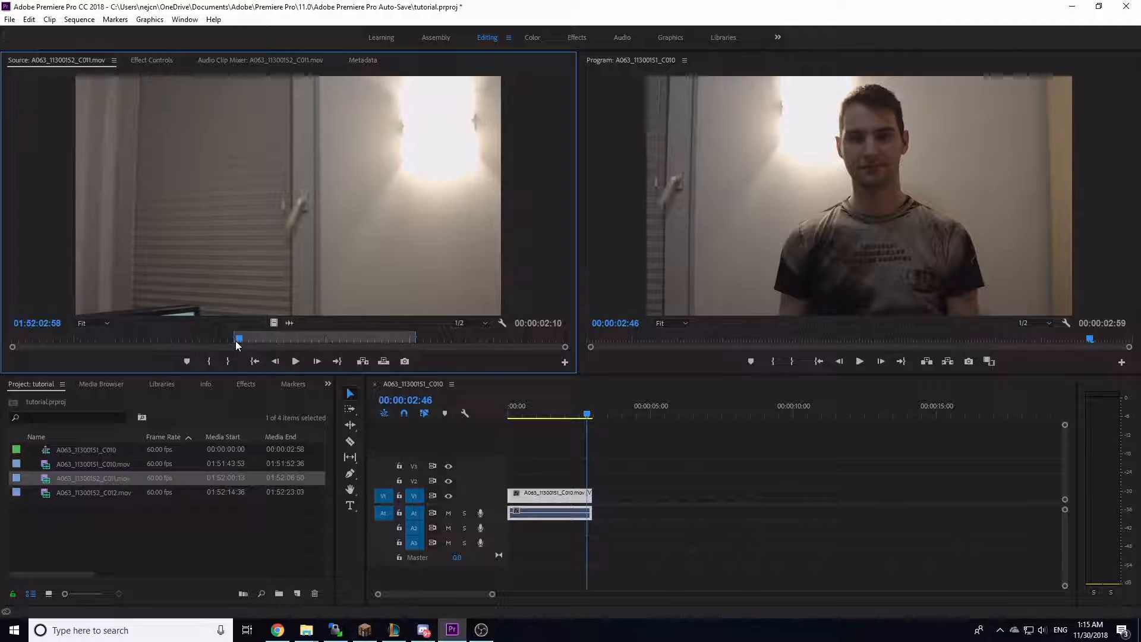
drag(49, 483, 582, 519)
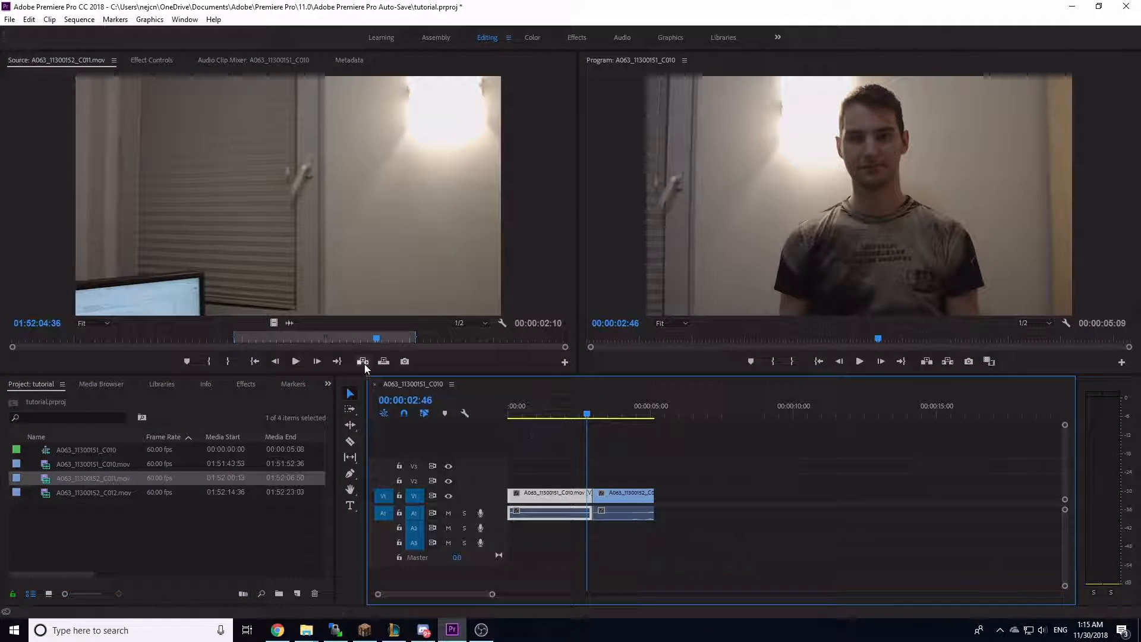
click(605, 507)
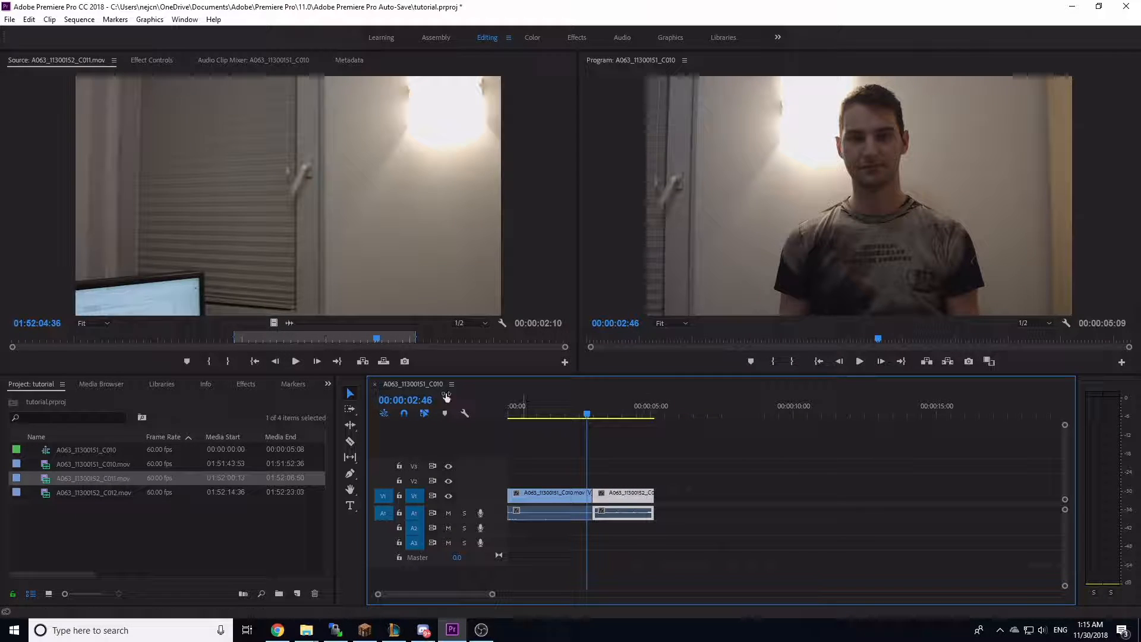
drag(375, 340, 396, 360)
mouse_move(591, 414)
mouse_down()
mouse_move(565, 417)
mouse_move(640, 448)
mouse_move(608, 412)
mouse_move(592, 413)
mouse_up()
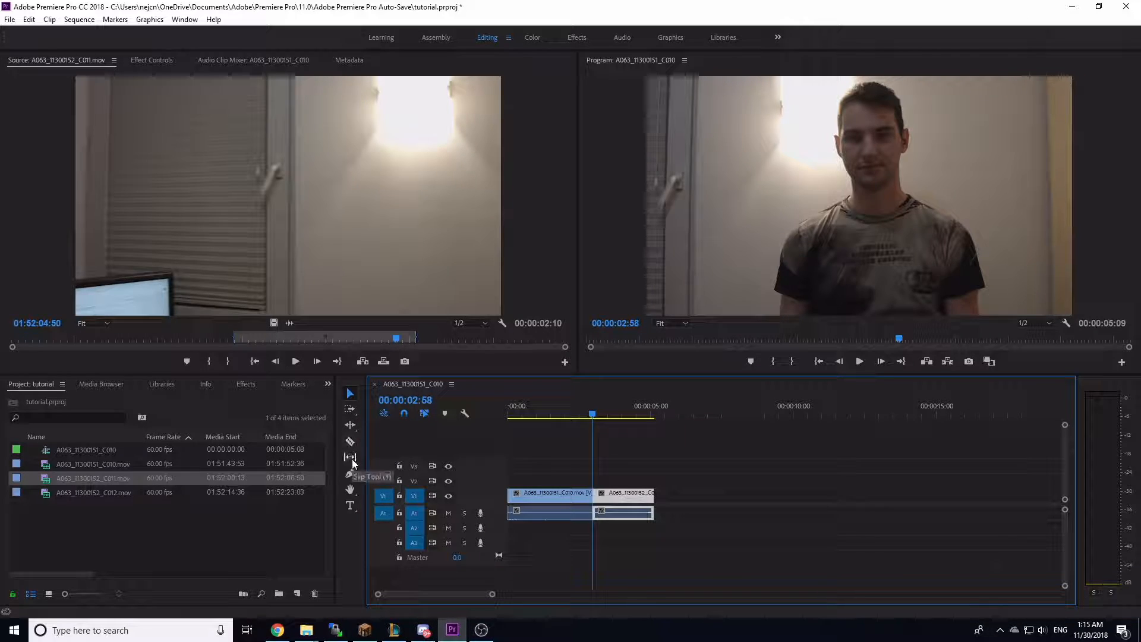
Try extending the end of the C011 clip to about 00:00:06:22 with the Ripple Edit tool, and undo it.
click(352, 428)
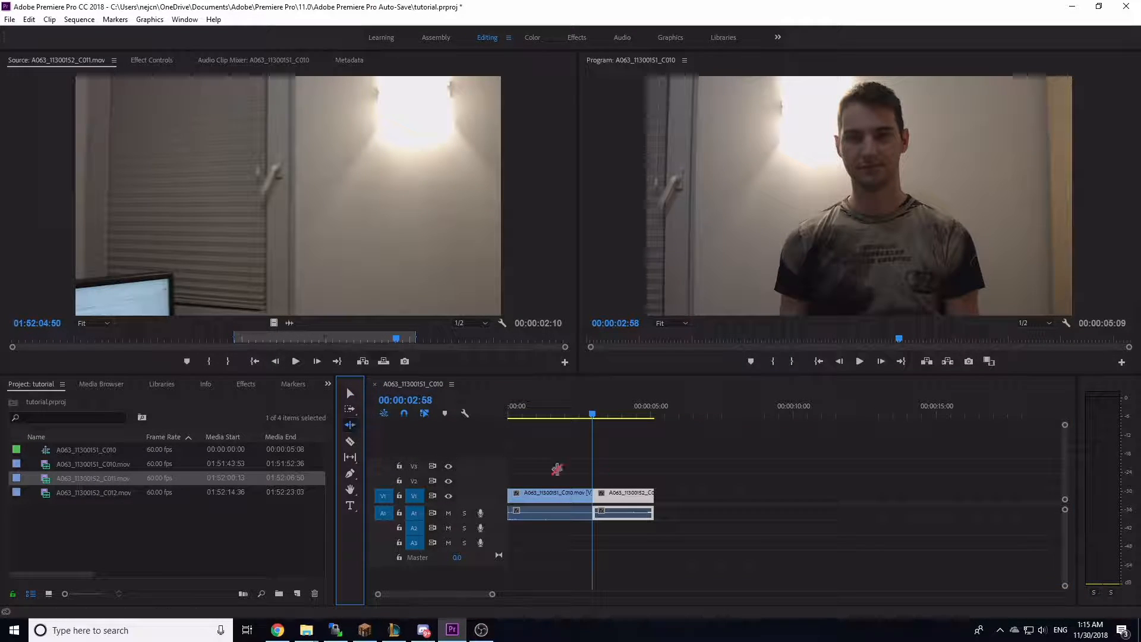
drag(653, 502, 684, 503)
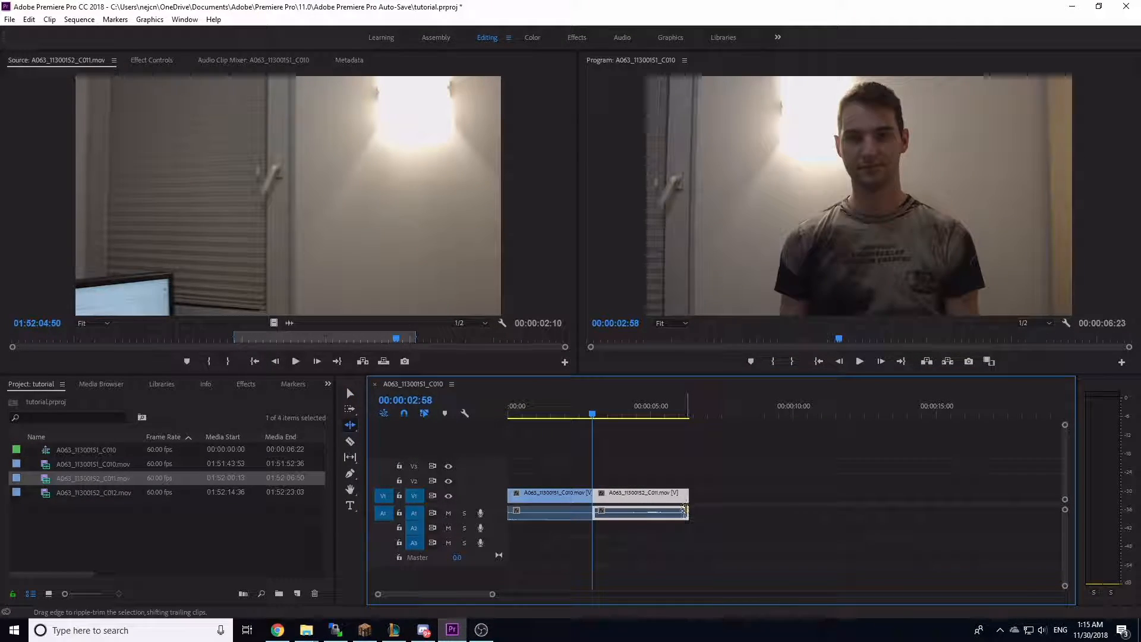
key(ctrl+z)
Try slowing the C011 clip by stretching its end to about 00:00:13:02 with the Rate Stretch tool, play it, and undo the stretch.
click(355, 425)
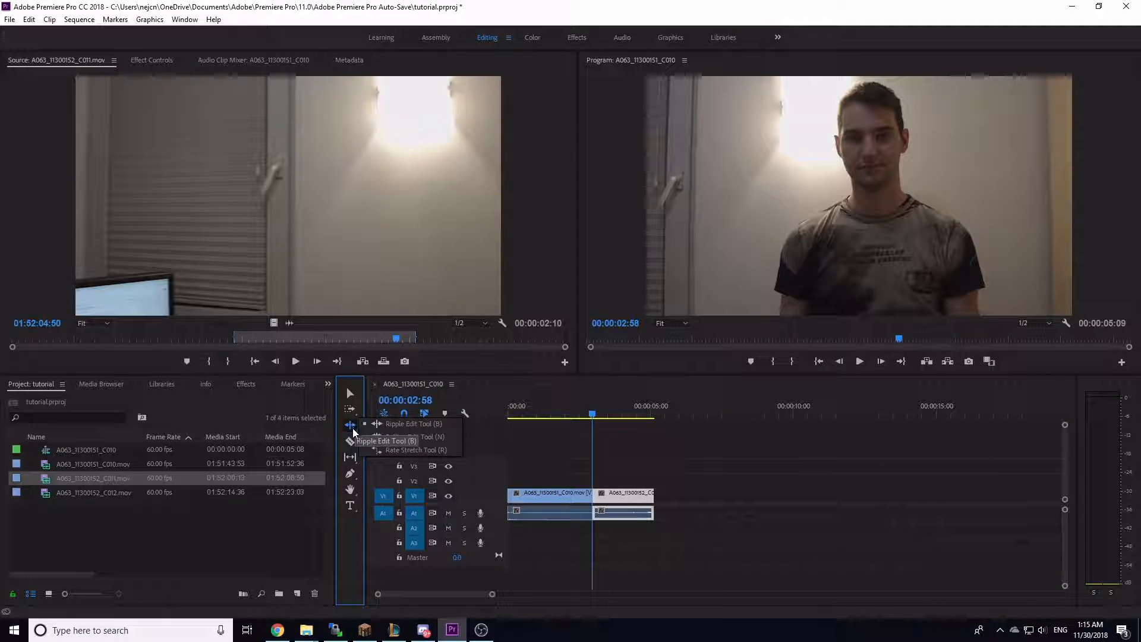
click(413, 451)
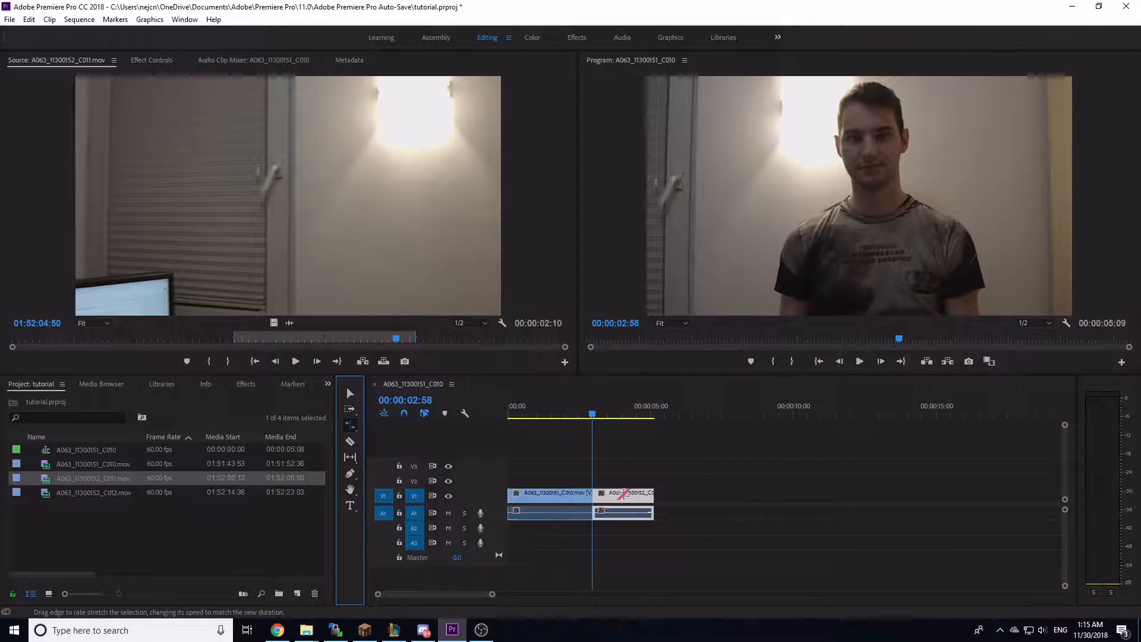
drag(652, 501, 879, 503)
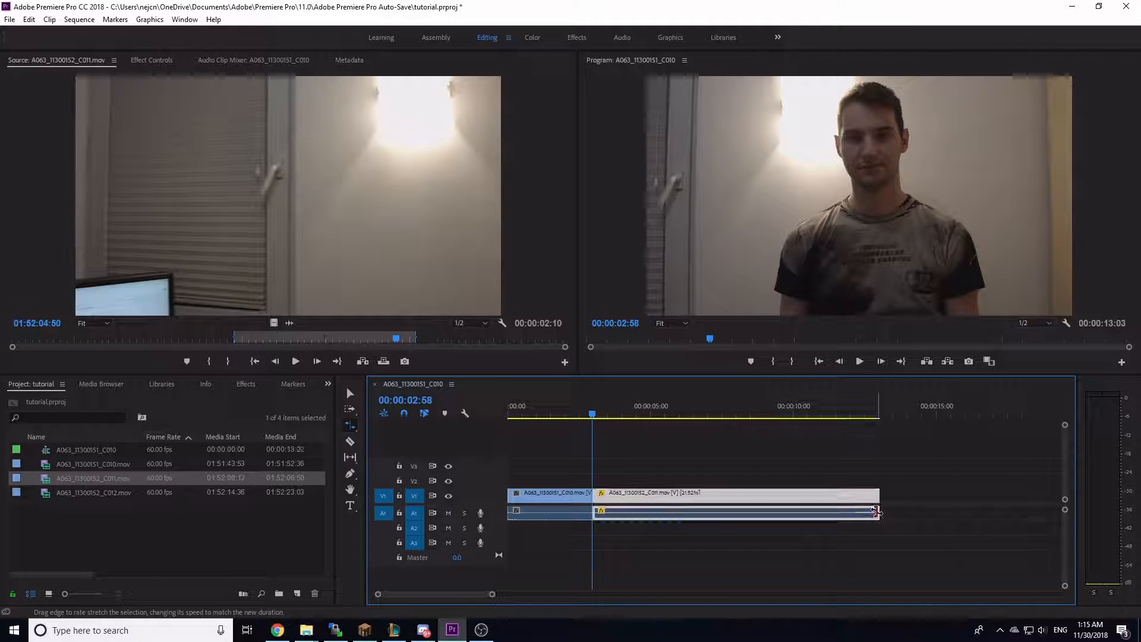
key(space)
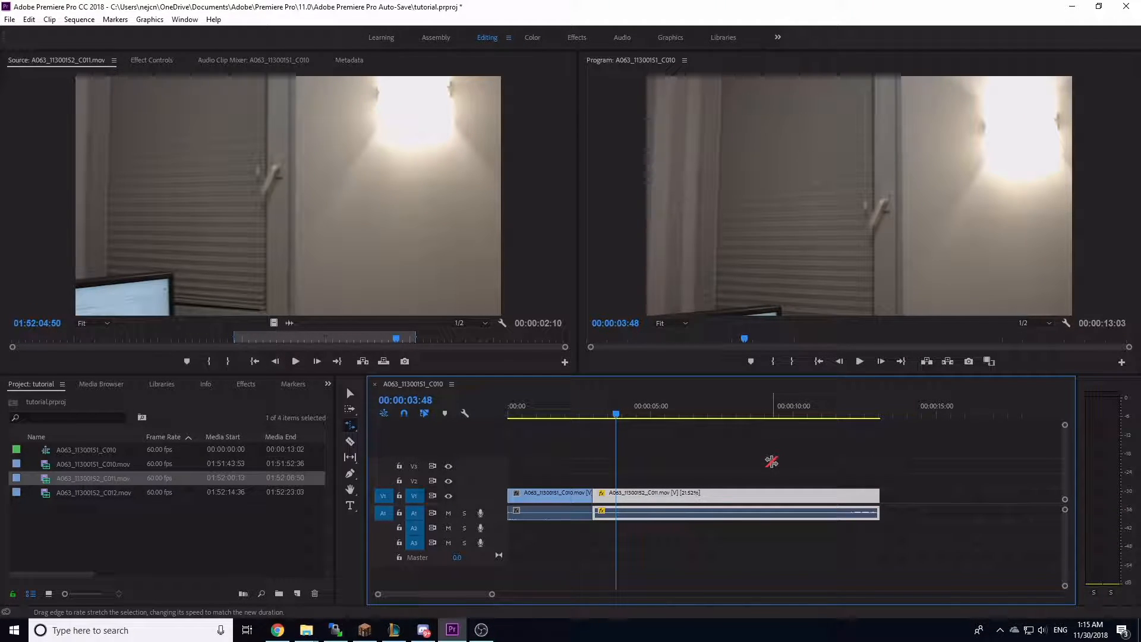
key(ctrl+z)
key(ctrl+z)
Rate-stretch the C011 clip again until it ends at about 00:00:13:16, play the slowed footage, and undo the stretch.
click(362, 423)
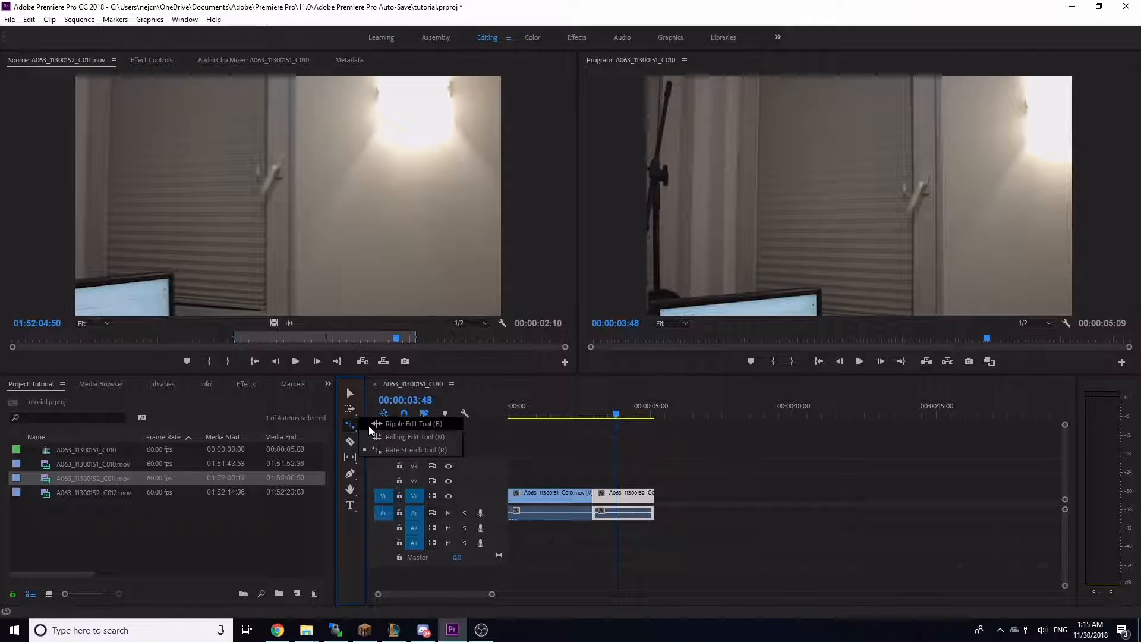
click(417, 451)
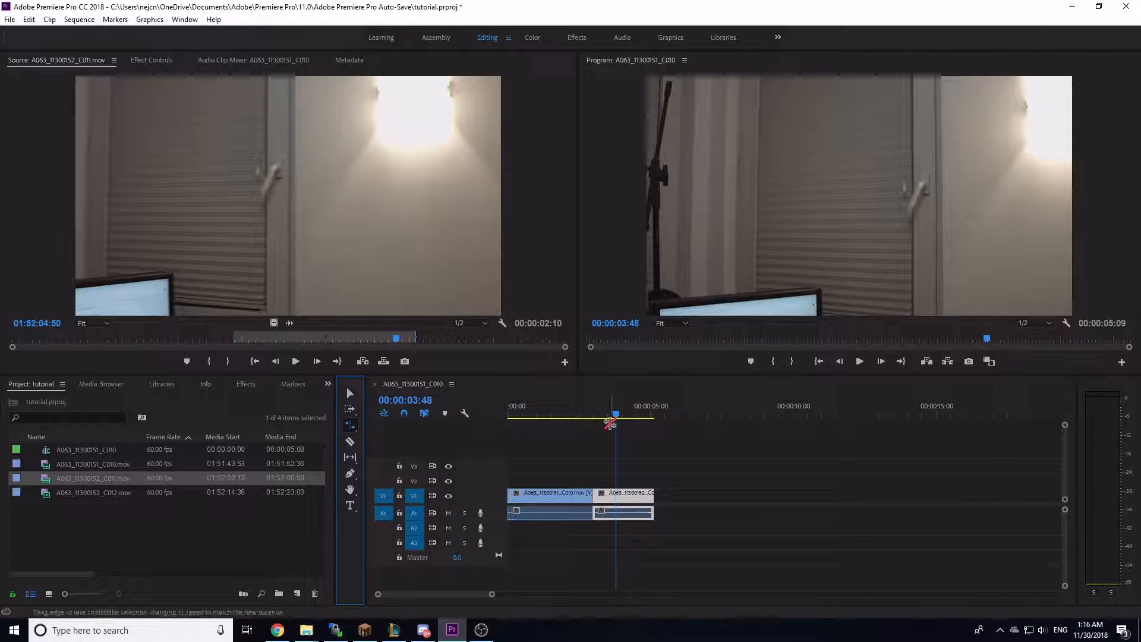
click(601, 413)
drag(653, 496, 885, 496)
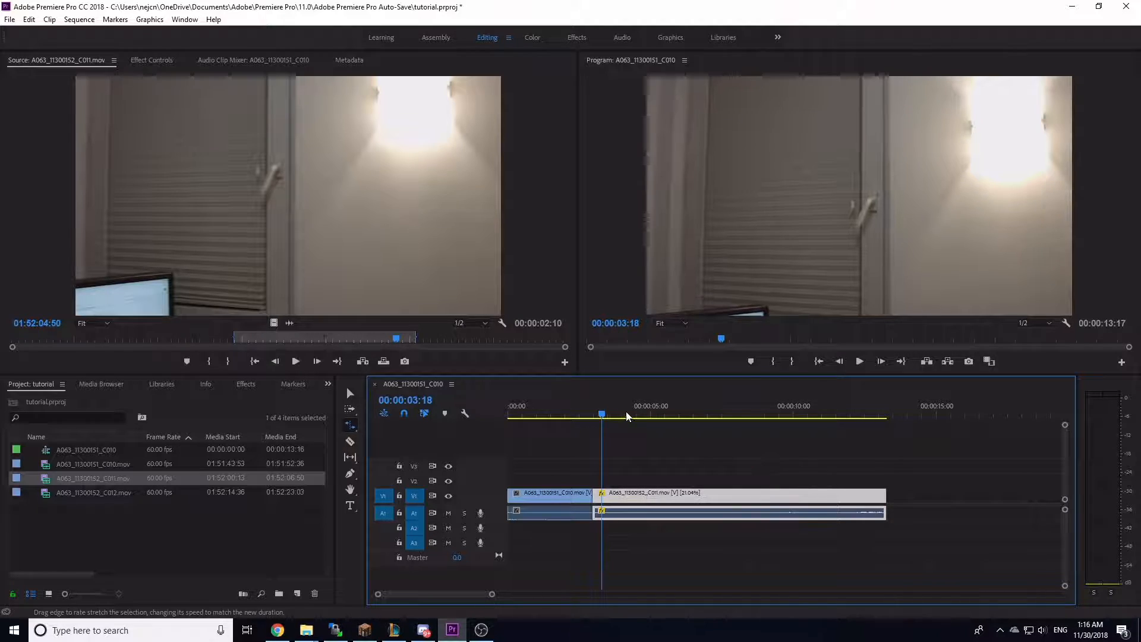
key(space)
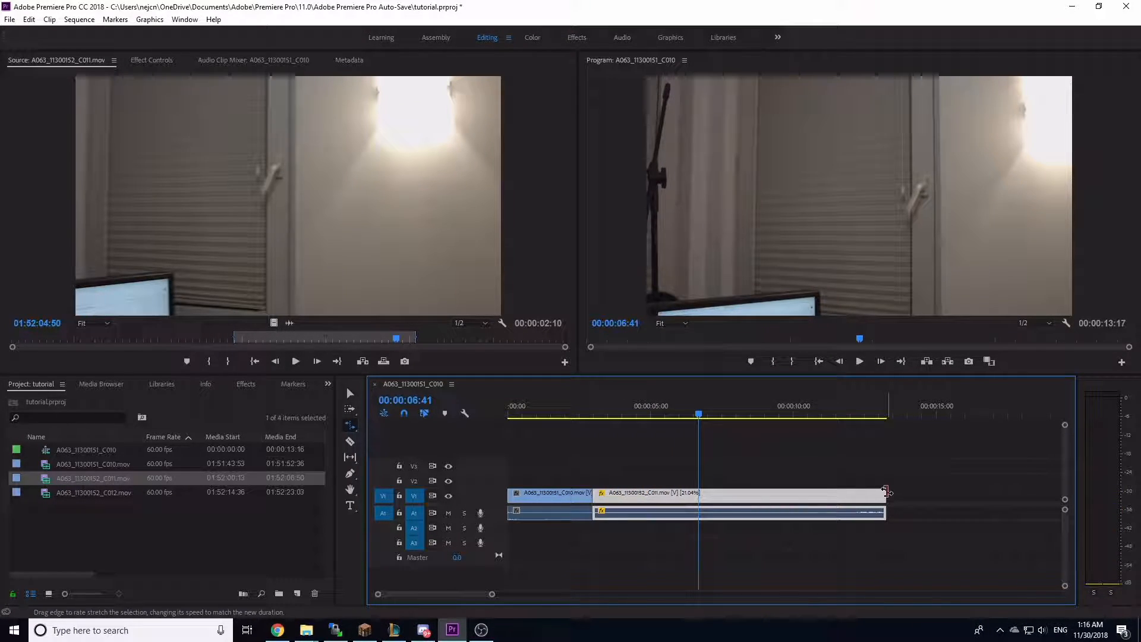
key(ctrl+z)
Try shifting the clips later on the timeline with the Track Select Forward tool, and undo both moves.
click(350, 393)
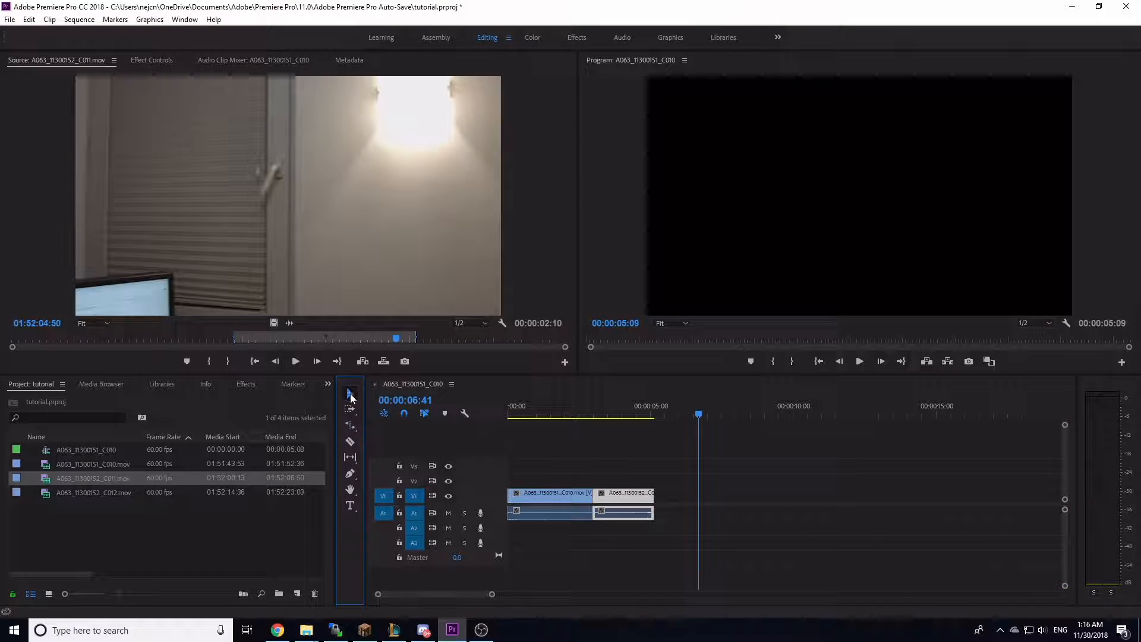
click(349, 409)
drag(622, 502, 648, 503)
drag(578, 503, 691, 503)
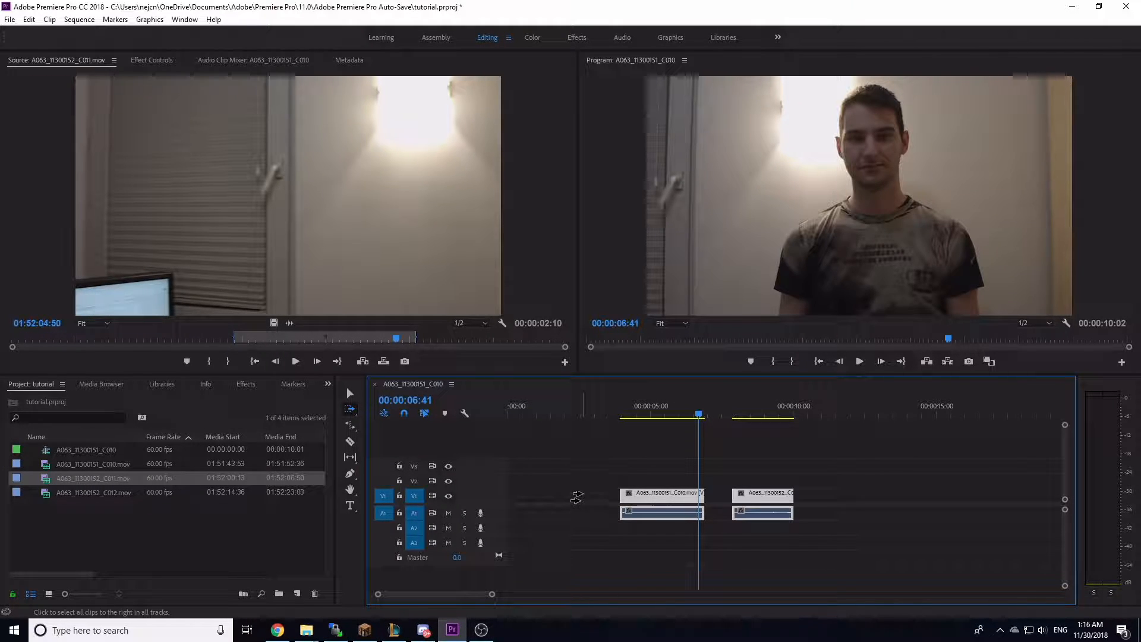
key(ctrl+z)
key(ctrl+z)
Try out the Slip tool on the C011 clip and activate the Pen tool.
click(349, 457)
mouse_move(597, 500)
mouse_down()
mouse_move(573, 499)
mouse_move(609, 501)
mouse_up()
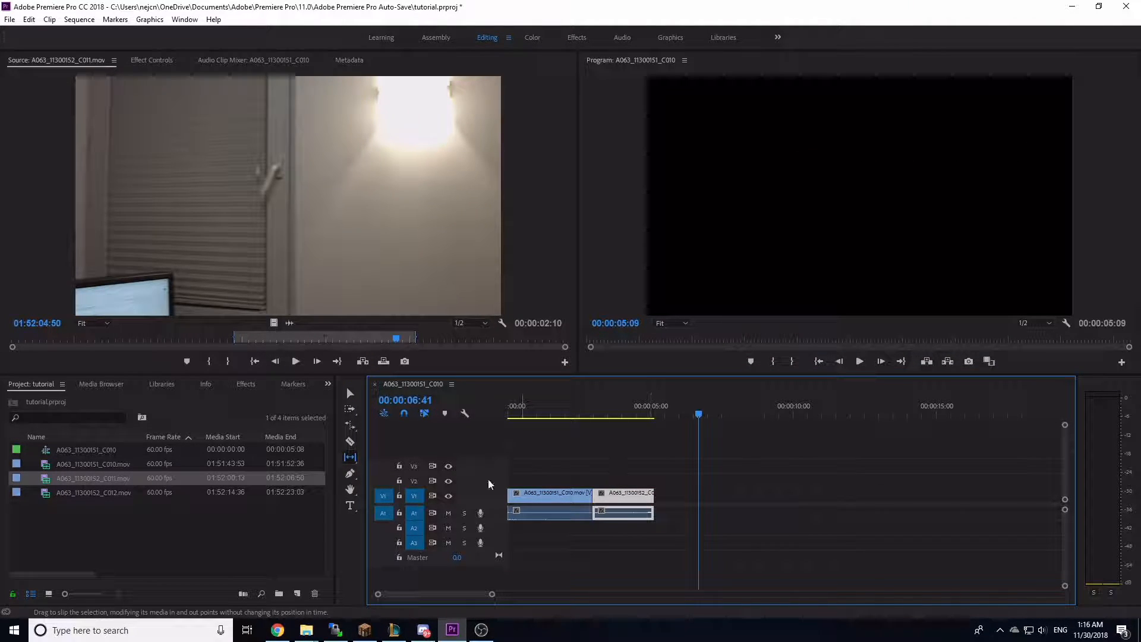
click(348, 475)
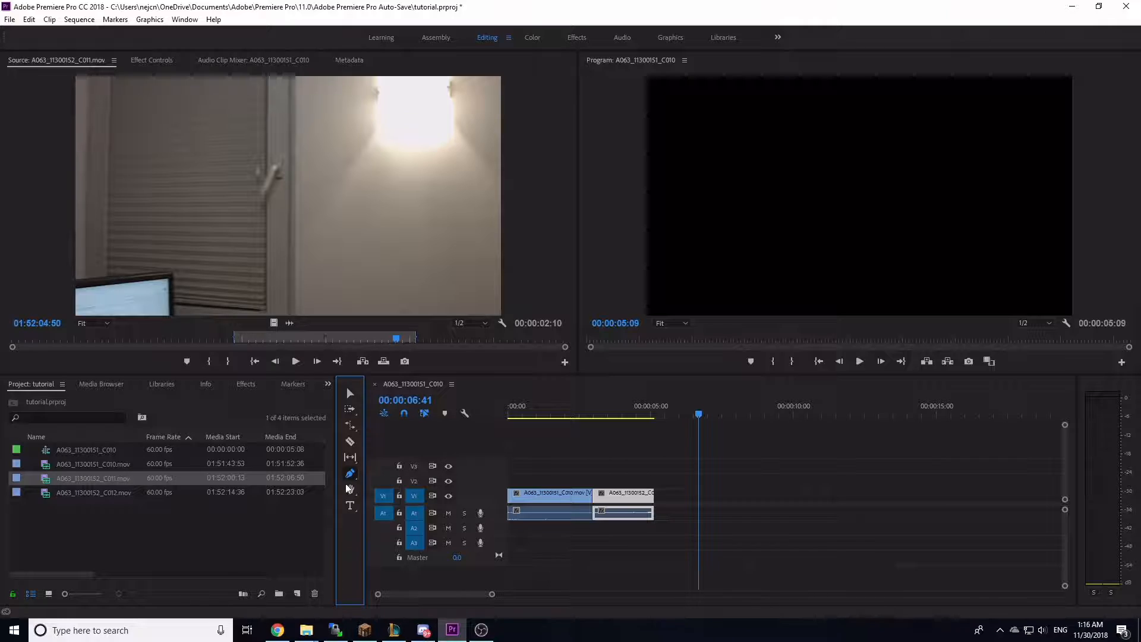
Add the text "Hellow" over the picture at 00:00:03:45 with the Type tool, and return to the Selection tool.
click(350, 505)
drag(597, 414, 615, 416)
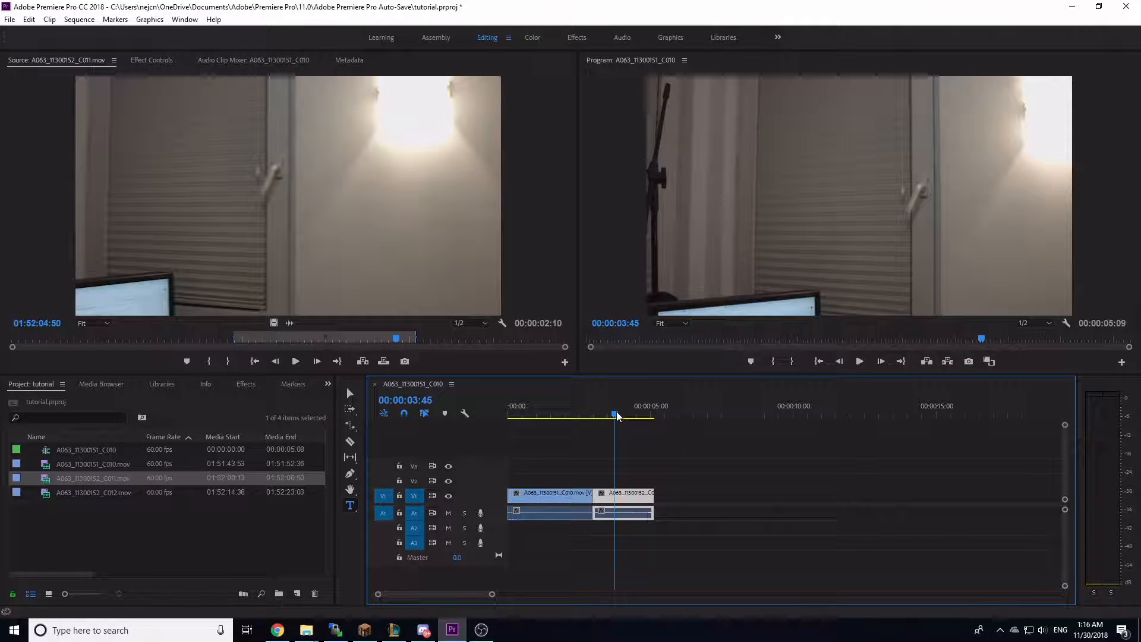
click(754, 178)
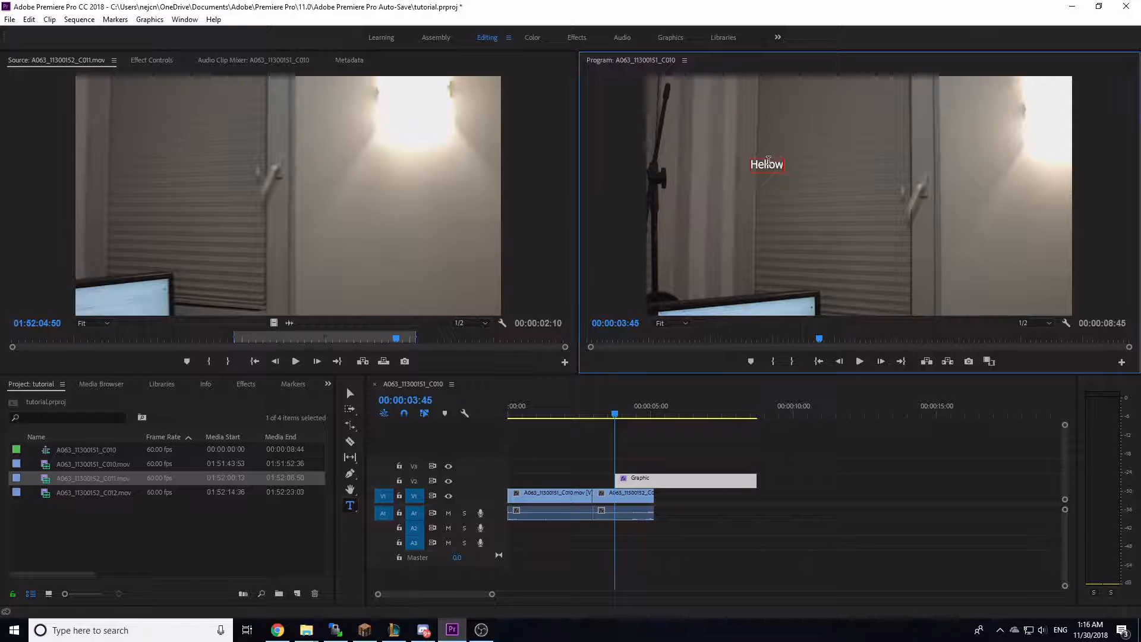
click(344, 395)
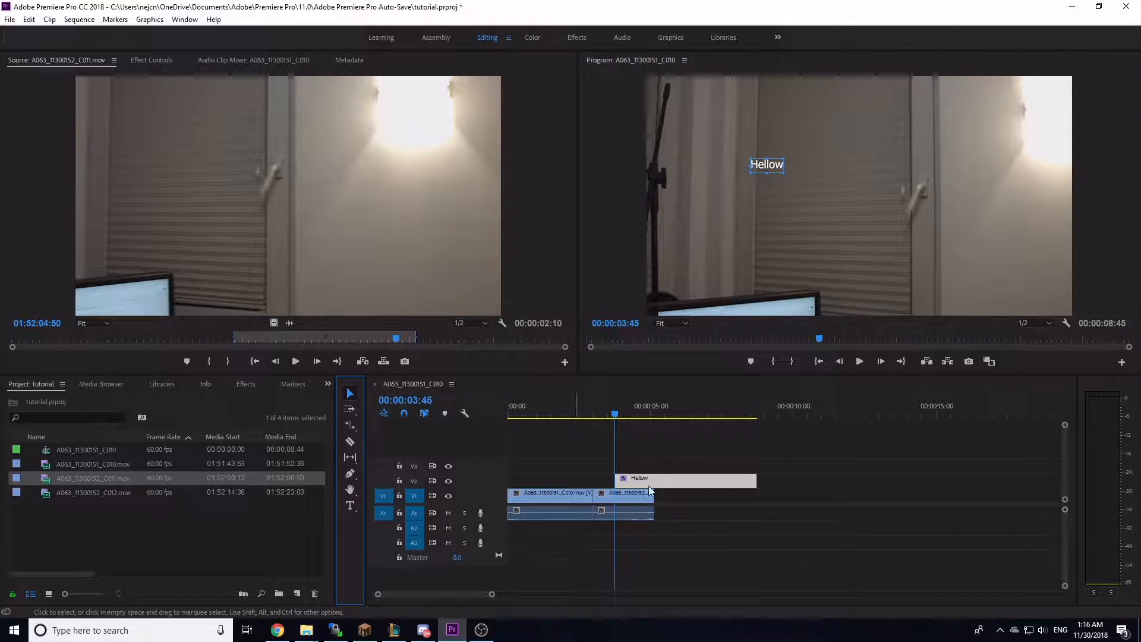
Align the text graphic on V2 with the start of the C011 clip, and enlarge the text and place it mid-frame.
drag(669, 481, 647, 483)
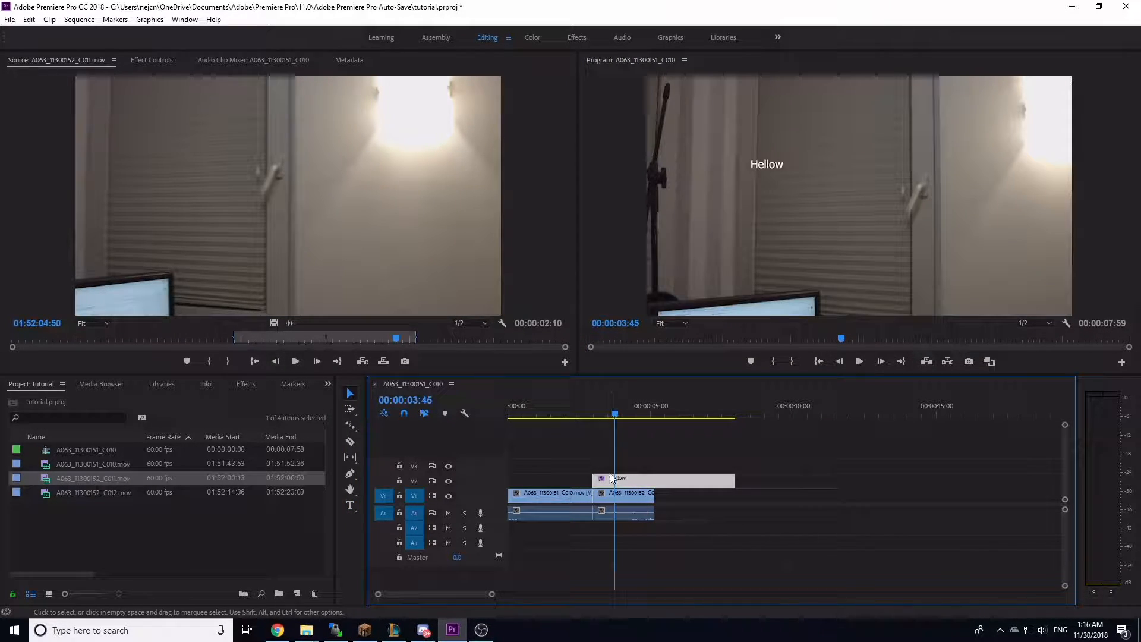
drag(783, 173, 928, 208)
drag(866, 165, 880, 221)
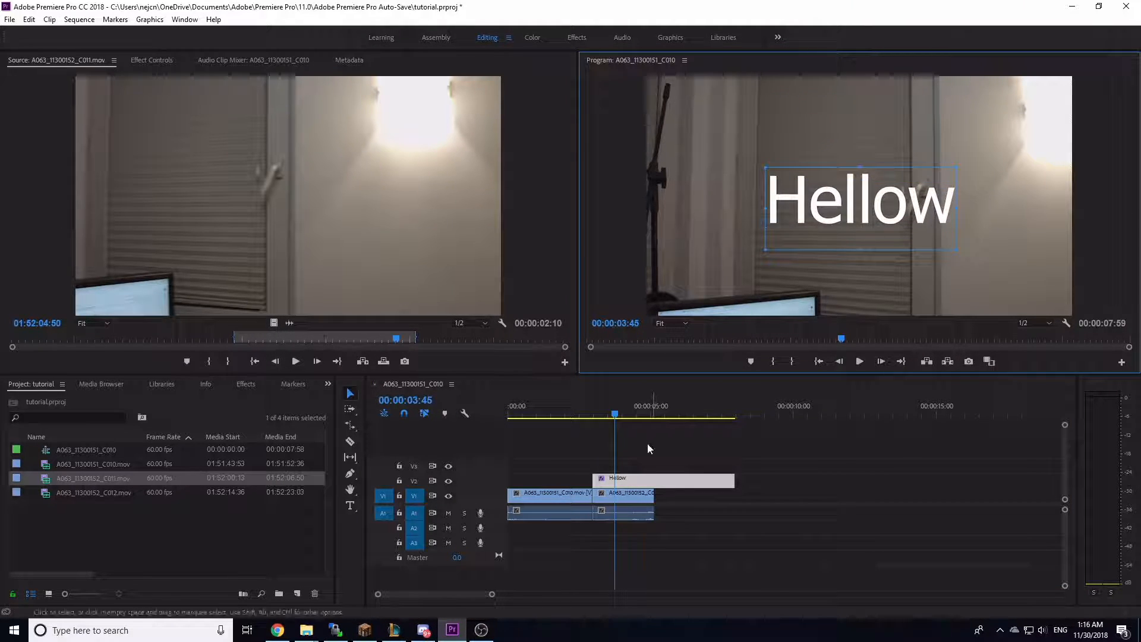
Delete the "Hellow" text graphic from track V2.
mouse_move(630, 493)
mouse_down()
mouse_move(638, 467)
mouse_move(624, 480)
mouse_move(629, 498)
mouse_up()
click(631, 481)
key(Delete)
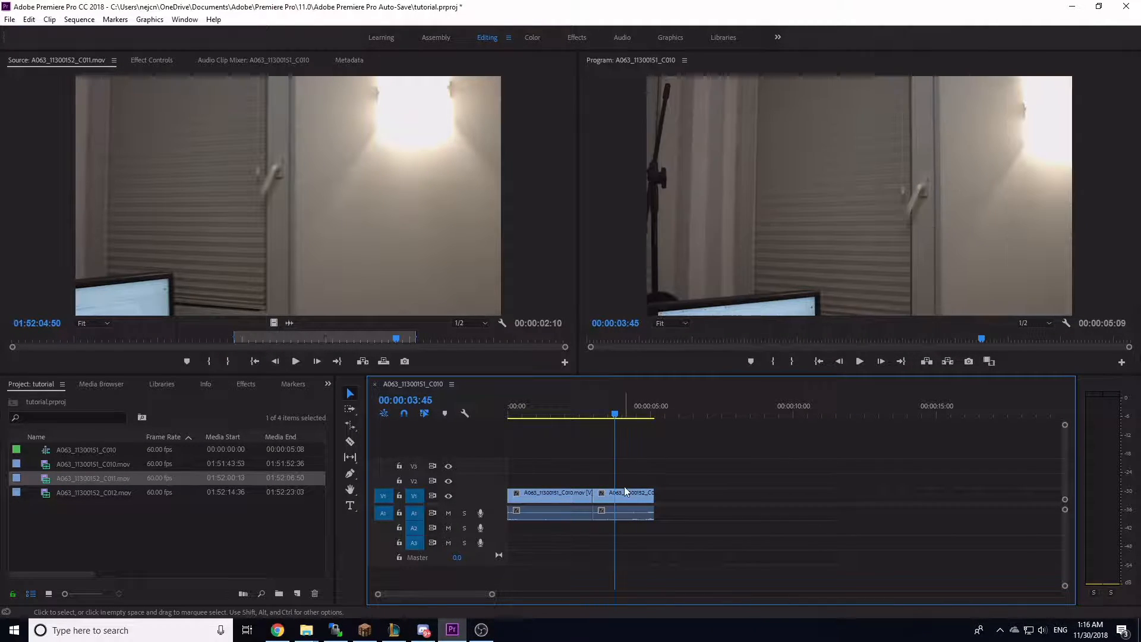
Place the playhead just after the cut and show the Dissolve group of Video Transitions among the effects.
click(605, 411)
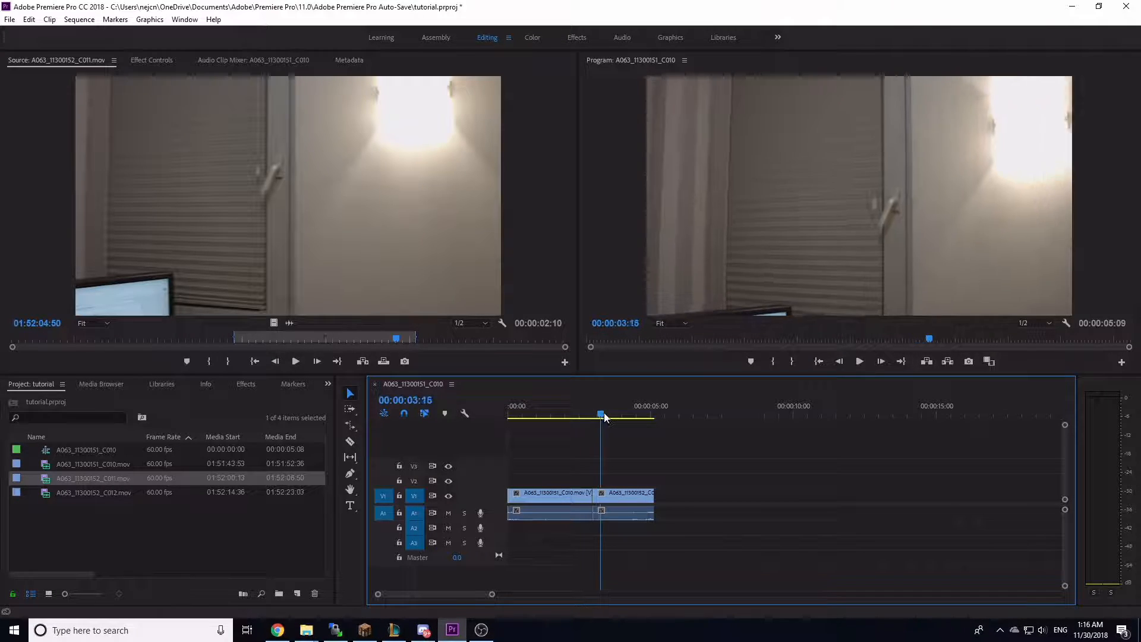
click(245, 384)
click(9, 476)
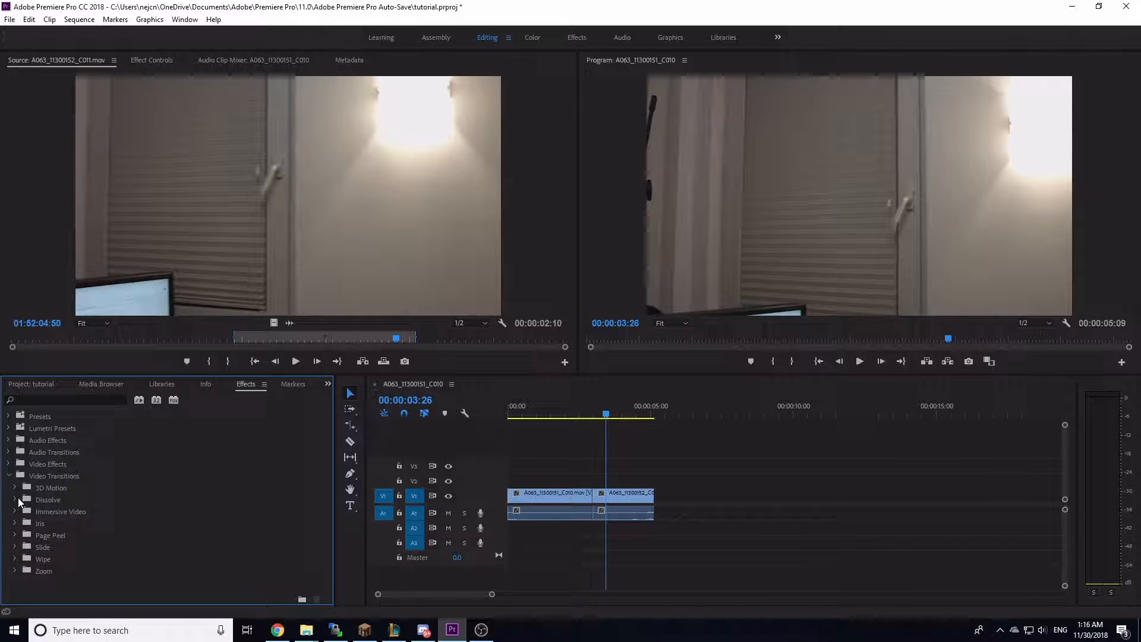
click(19, 501)
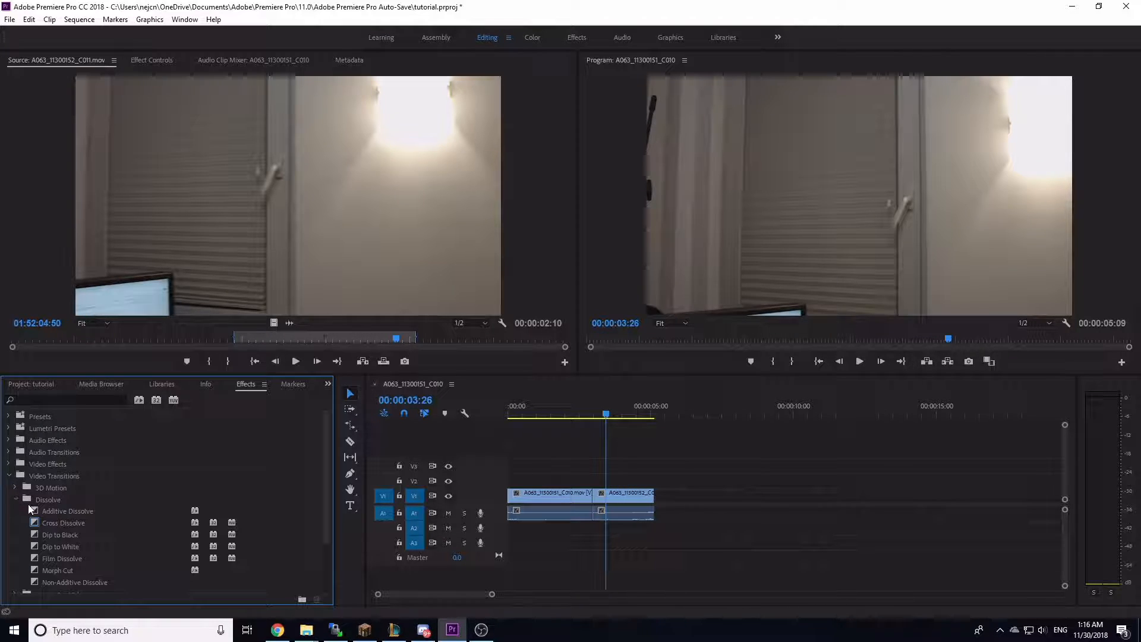
click(8, 477)
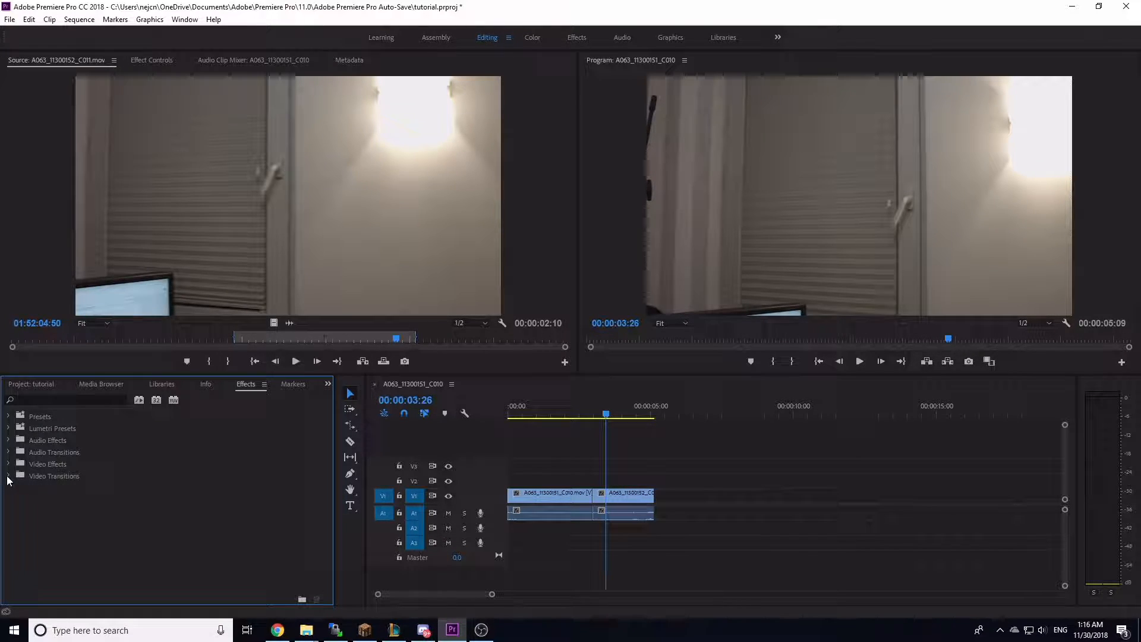
click(9, 476)
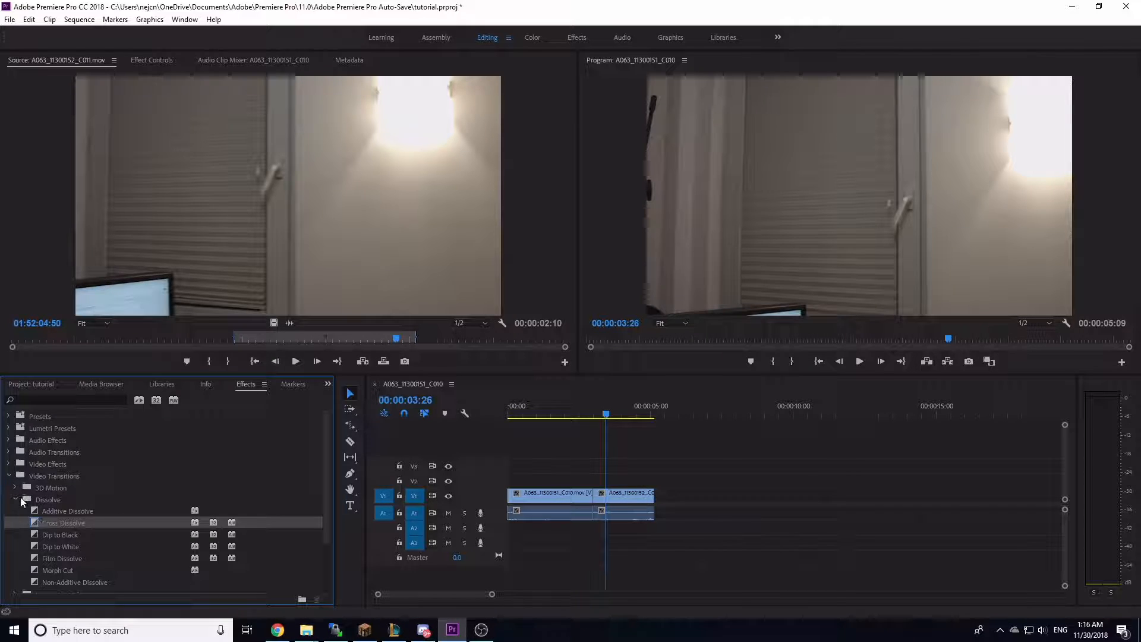
Scrub across the cut between C010 and C011, and apply a Cross Dissolve transition to it on V1.
click(591, 419)
drag(591, 420, 602, 433)
drag(73, 521, 600, 507)
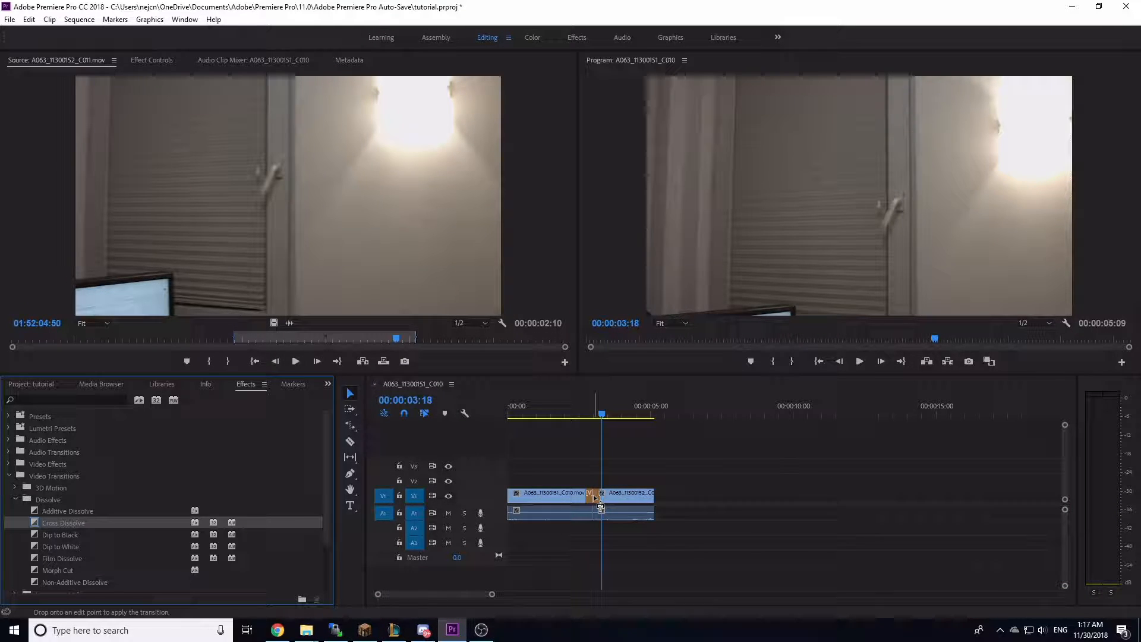
Scrub through the Cross Dissolve between C010 and C011, and delete it from V1.
drag(492, 594, 442, 594)
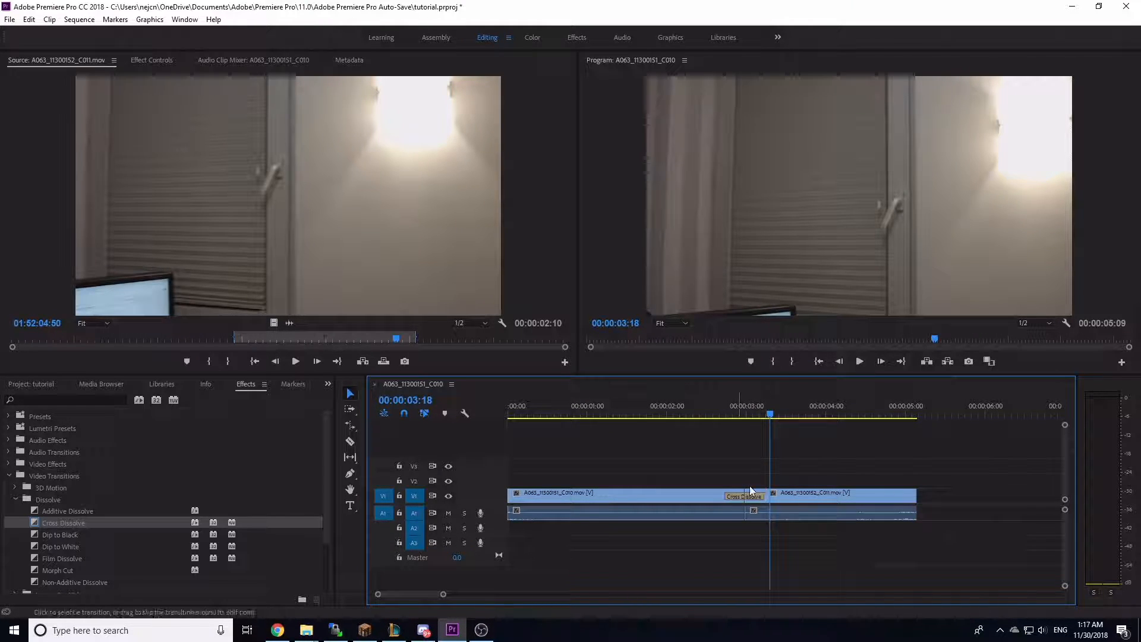
click(740, 415)
mouse_move(740, 414)
mouse_down()
mouse_move(705, 416)
mouse_move(769, 416)
mouse_move(750, 434)
mouse_up()
click(746, 496)
key(Delete)
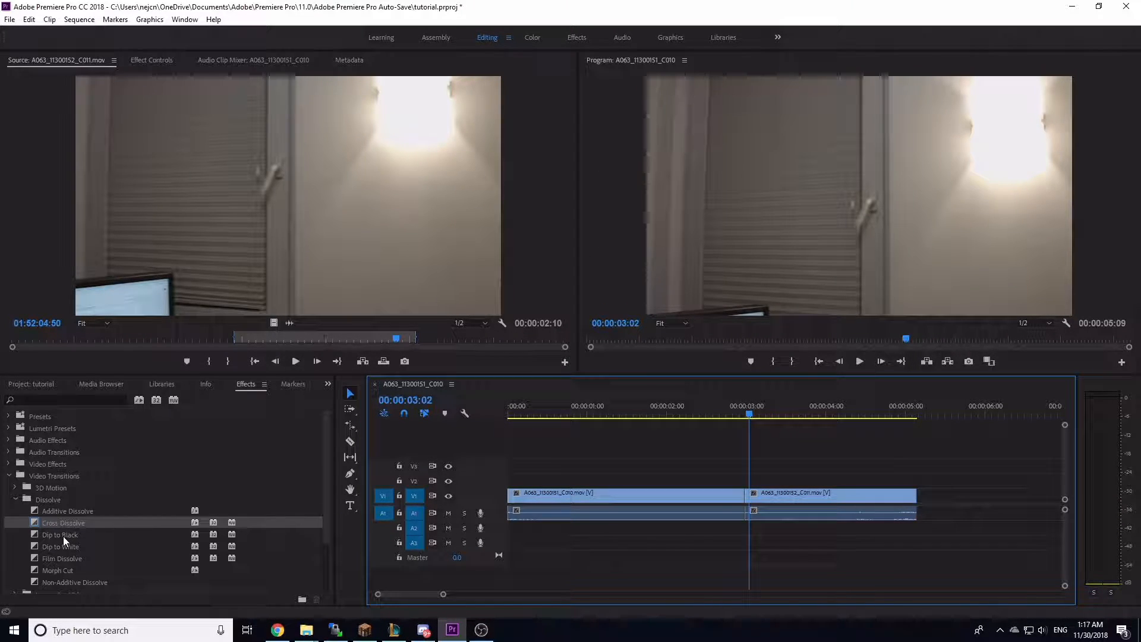
Try a Dip to Black transition on the cut between C010 and C011, scrub across it, and delete it.
drag(63, 536, 752, 508)
drag(748, 414, 778, 446)
click(742, 496)
key(Delete)
Try the Cube Spin transition from 3D Motion on the same cut, scrub across it, and delete it.
click(16, 500)
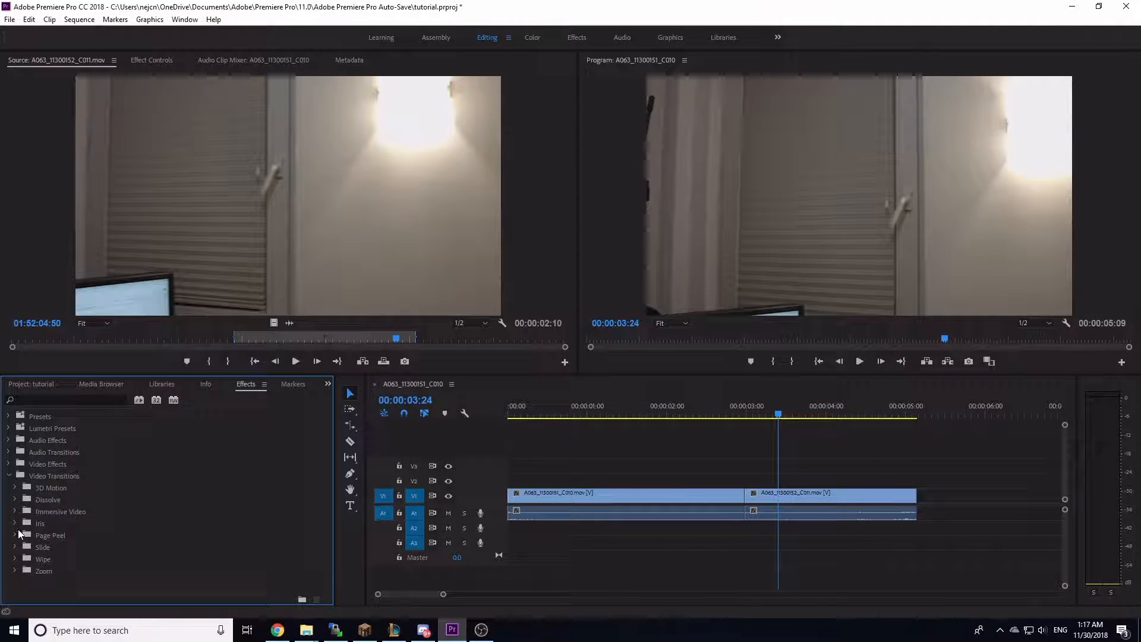
click(13, 489)
drag(56, 499, 754, 458)
drag(744, 416, 691, 419)
click(754, 494)
key(Delete)
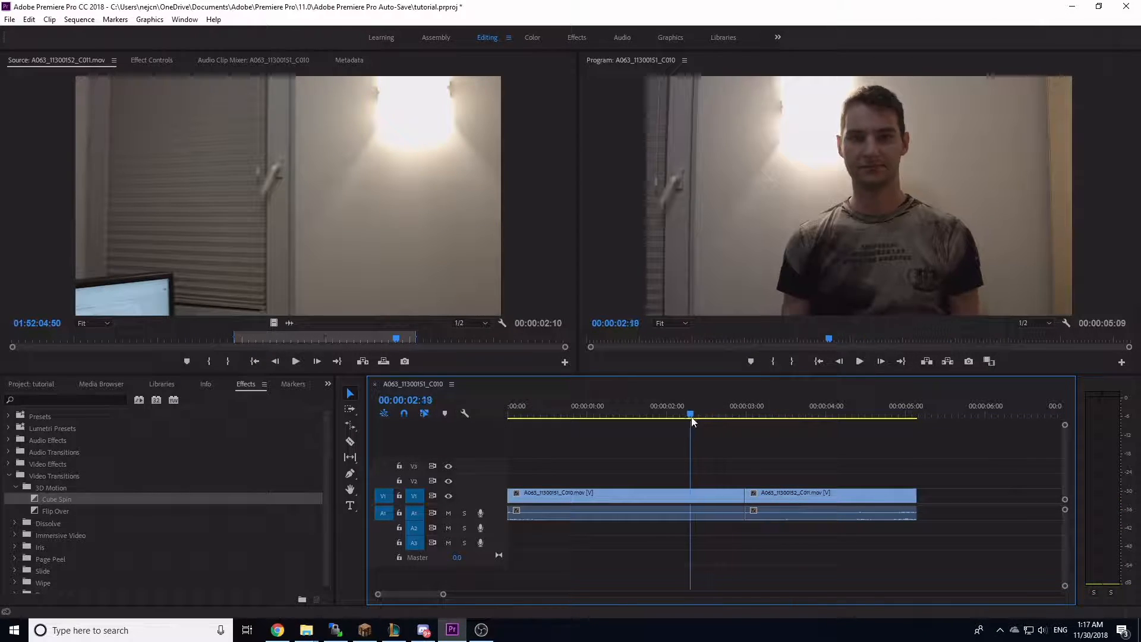
Examine the Video Effects categories and the effects in the Distort group.
click(9, 476)
click(8, 464)
scroll(58, 502, down, 2)
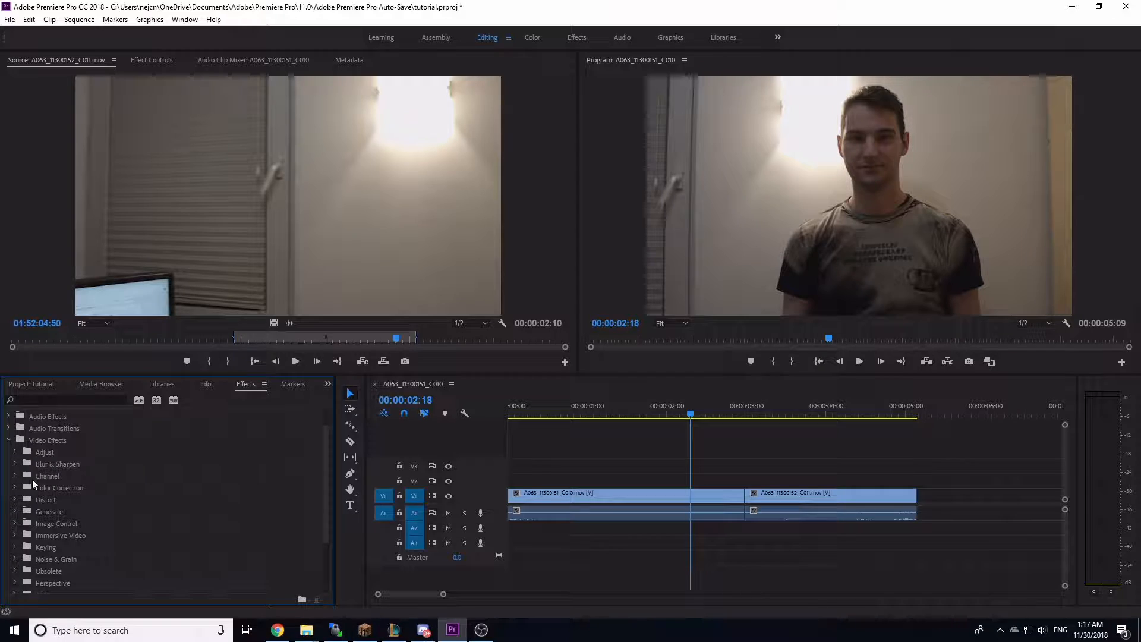
scroll(25, 495, down, 2)
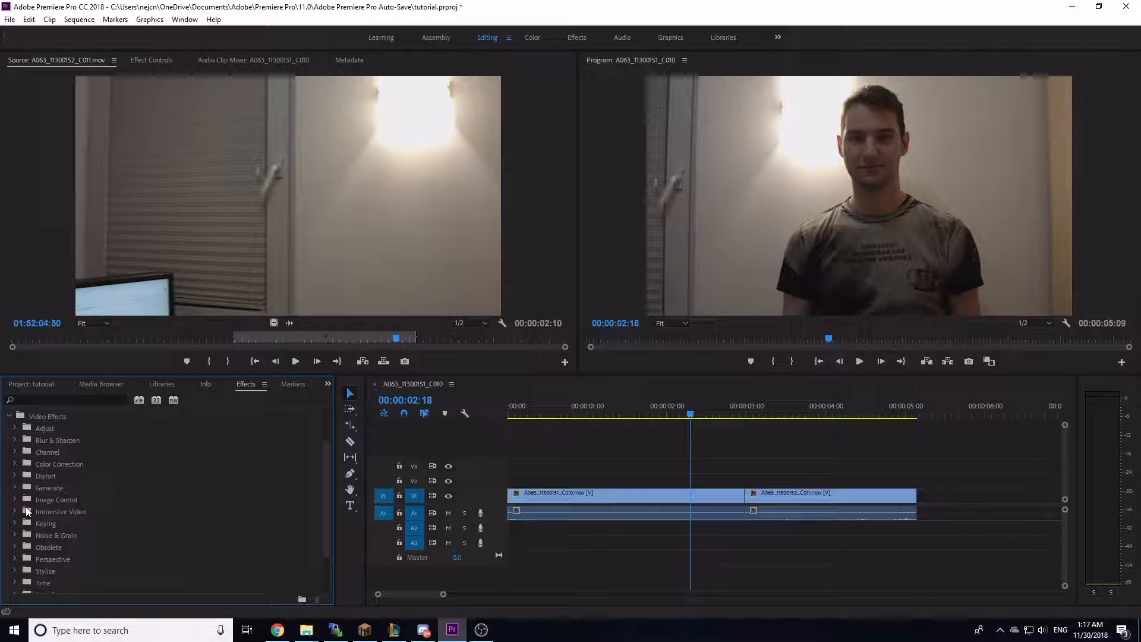
click(14, 476)
scroll(46, 481, down, 3)
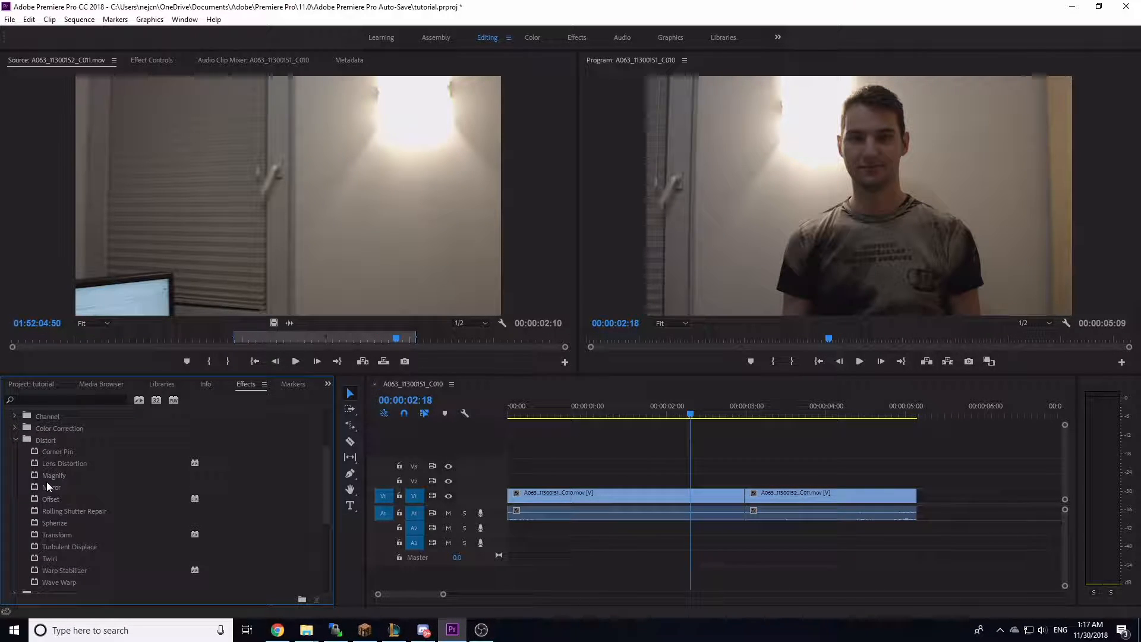
click(17, 441)
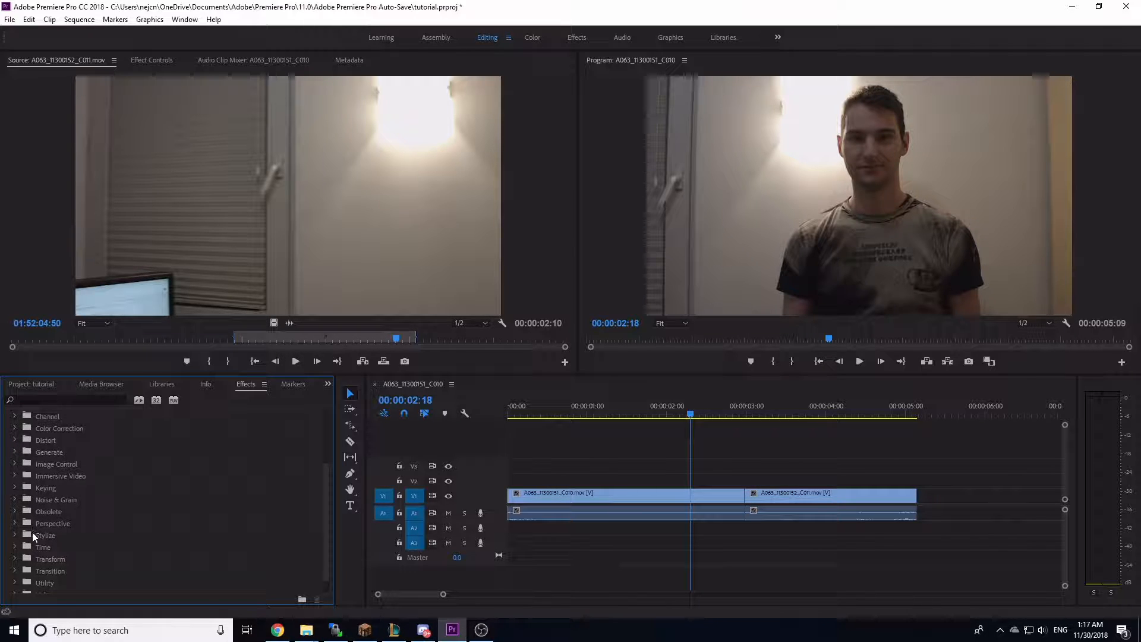
Apply RGB Curves from the Obsolete video effects to the C010 clip, and show the clip's effect controls with the playhead at 00:00:01:59.
scroll(34, 542, down, 1)
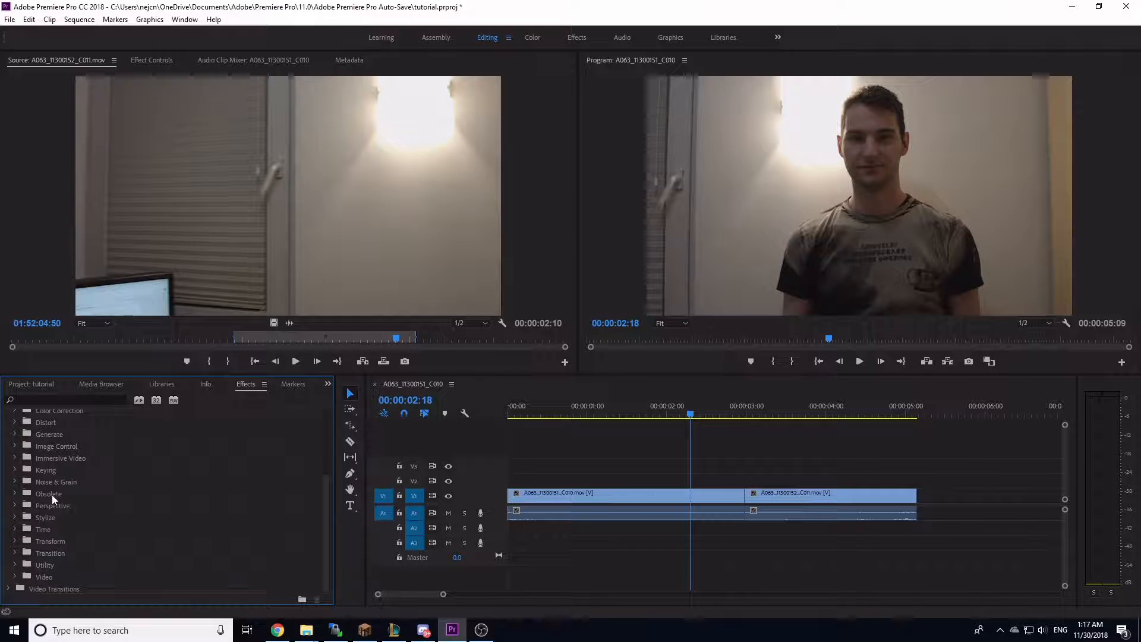
click(14, 493)
scroll(27, 505, down, 5)
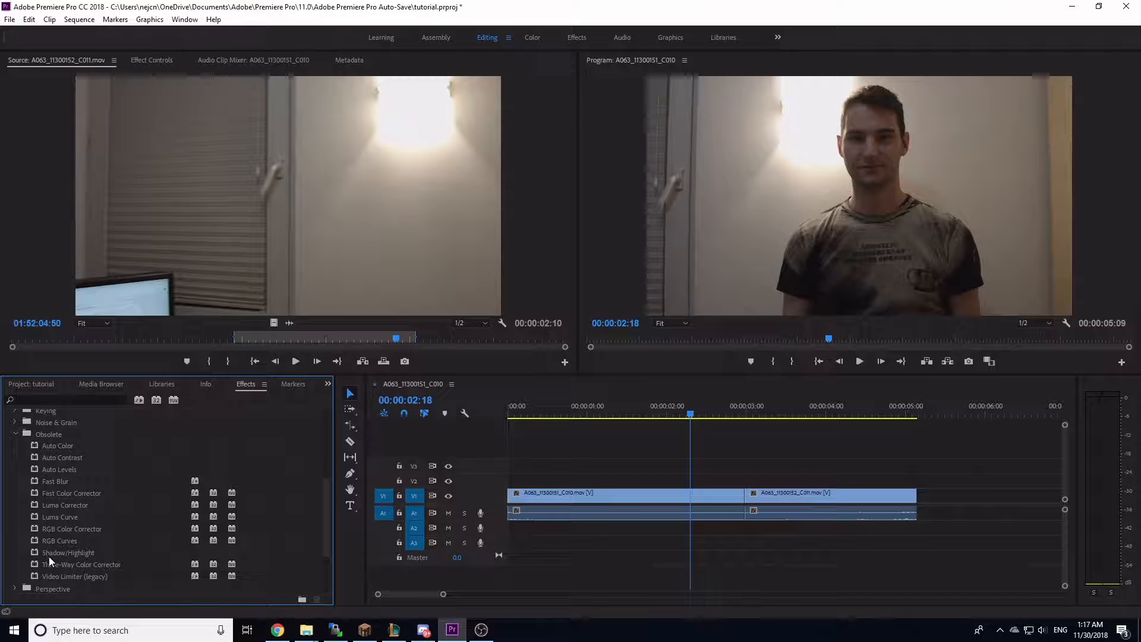
drag(53, 540, 673, 497)
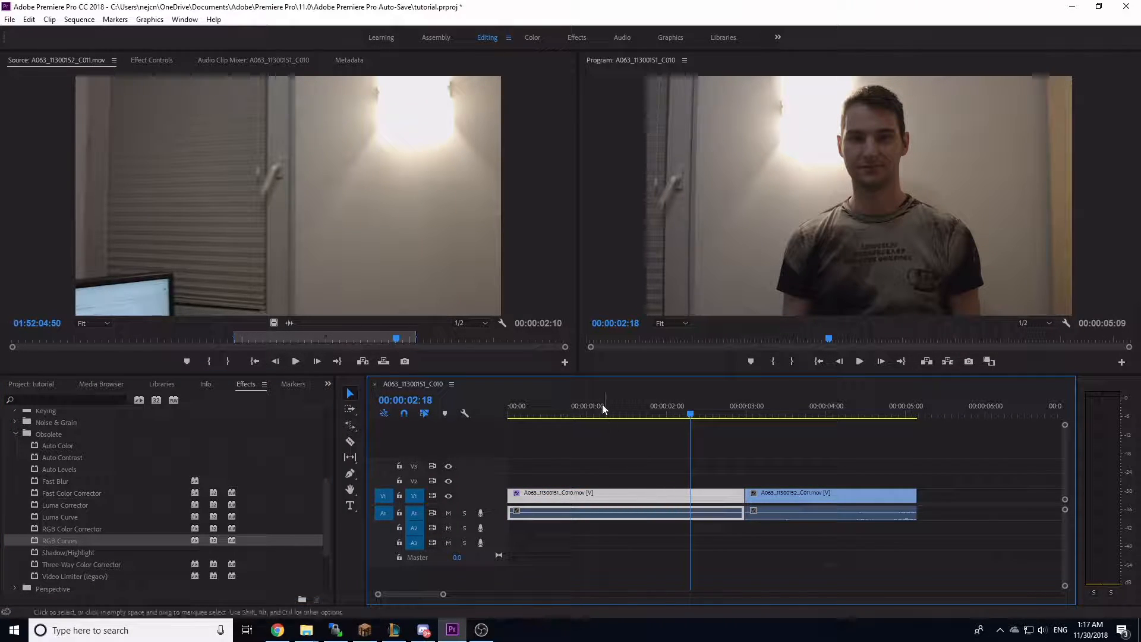
click(156, 60)
drag(690, 414, 665, 411)
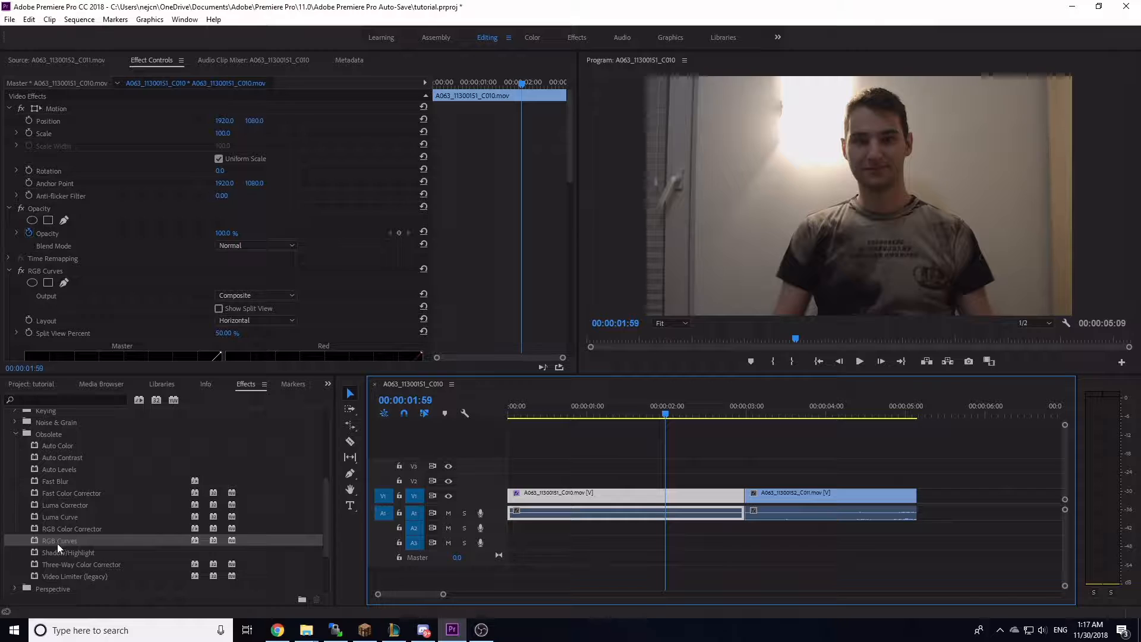
Try changing the C010 clip's Position and Rotation, resetting its Motion settings each time.
mouse_move(215, 121)
mouse_down()
mouse_move(145, 123)
mouse_move(273, 122)
mouse_move(228, 122)
mouse_move(253, 132)
mouse_move(232, 132)
mouse_up()
click(425, 107)
click(424, 106)
mouse_move(221, 172)
mouse_down()
mouse_move(309, 172)
mouse_move(235, 172)
mouse_up()
click(424, 107)
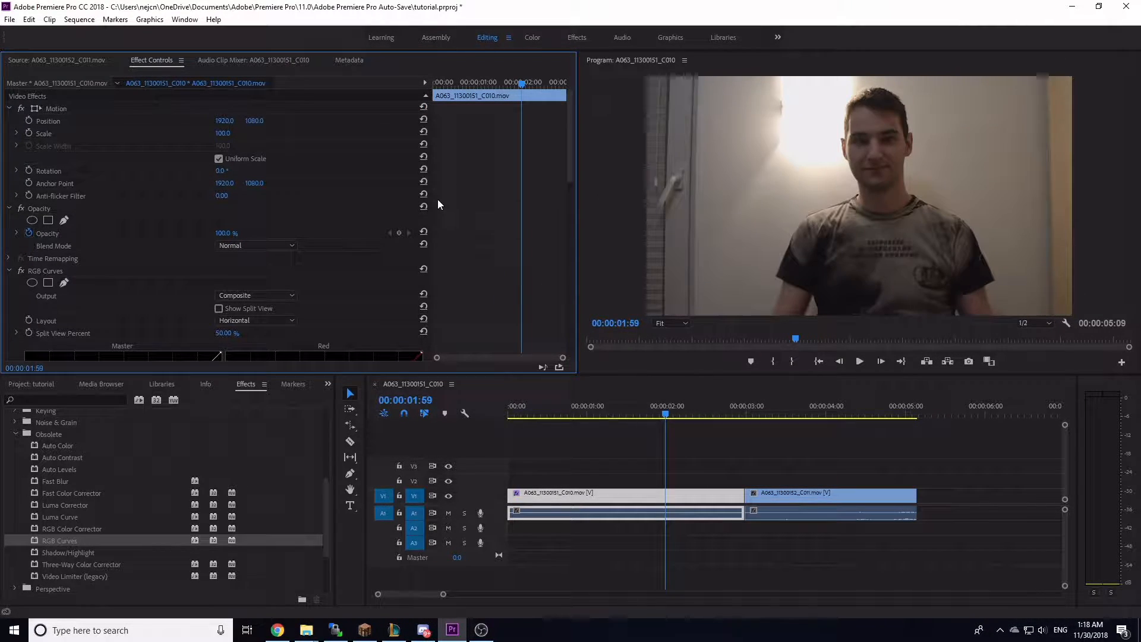
Animate the C010 clip's Rotation with keyframes of 0° at 00:00:00:55 and 67° at 00:00:01:41.
click(666, 417)
drag(627, 413, 580, 409)
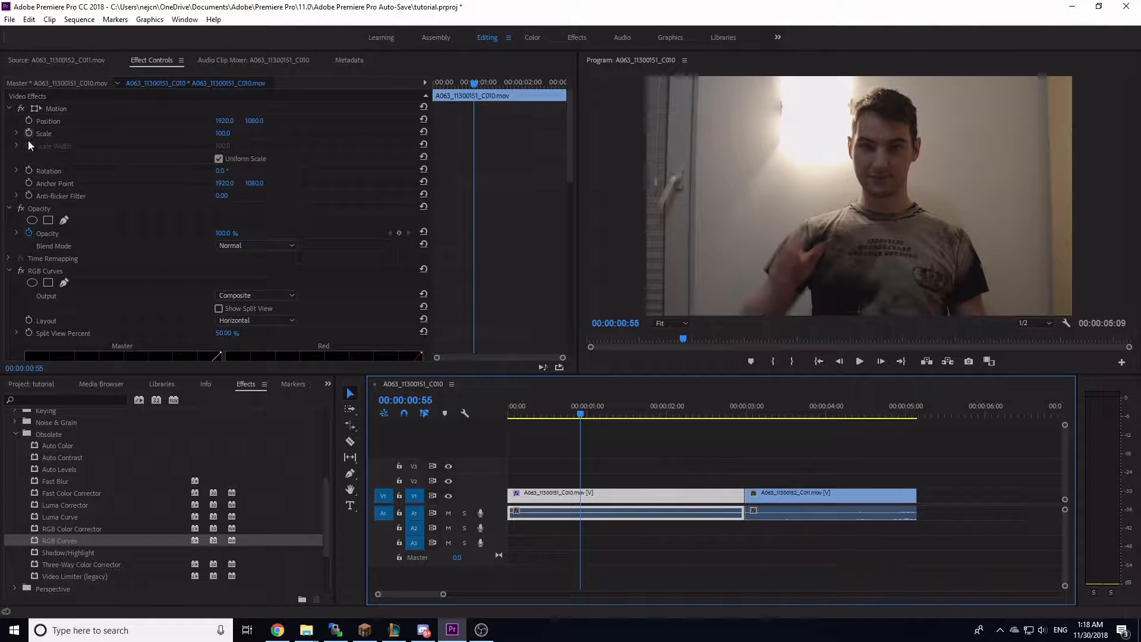
click(29, 171)
click(642, 412)
drag(221, 171, 260, 171)
click(508, 172)
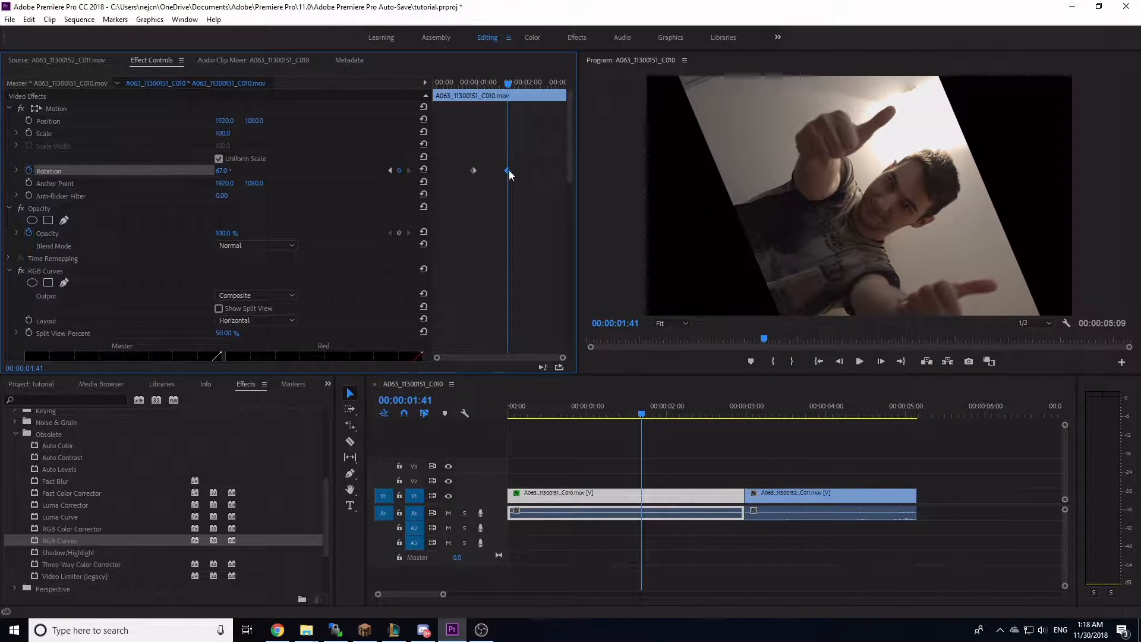
Play back the rotation animation, and add a third Rotation keyframe of -3° at 00:00:02:07.
drag(642, 413, 588, 415)
key(space)
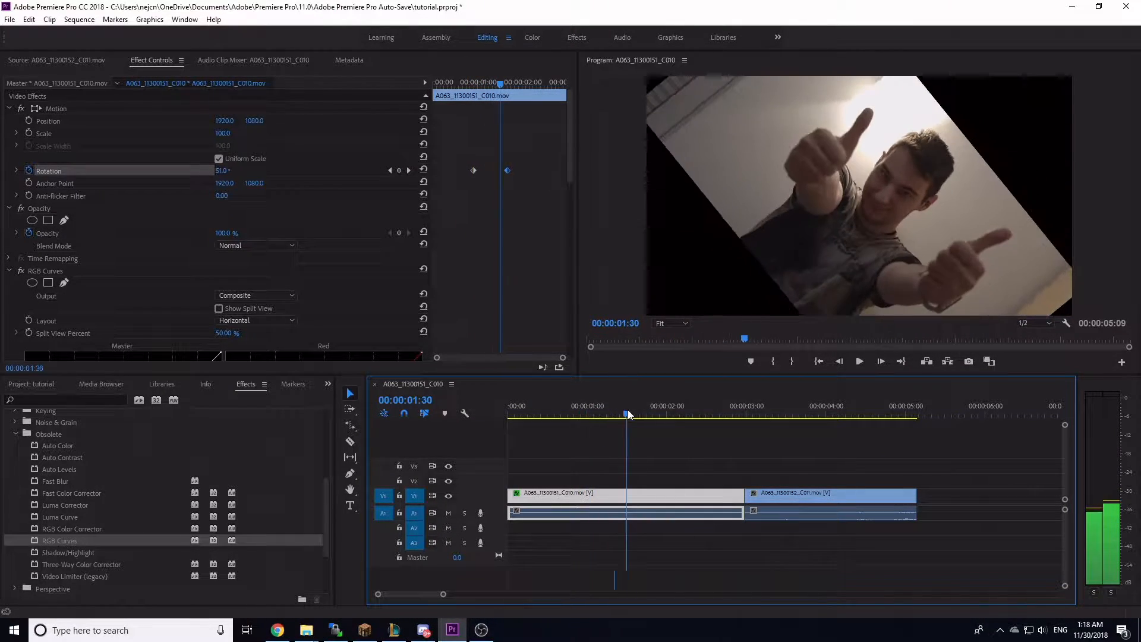
click(508, 169)
drag(504, 84, 527, 93)
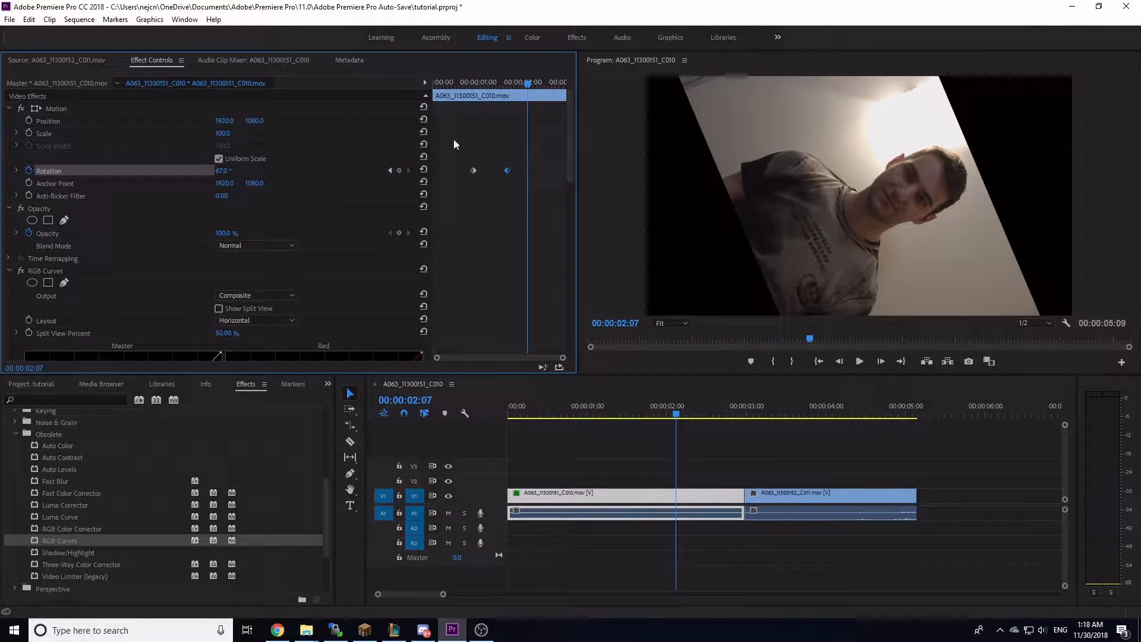
drag(224, 172, 183, 171)
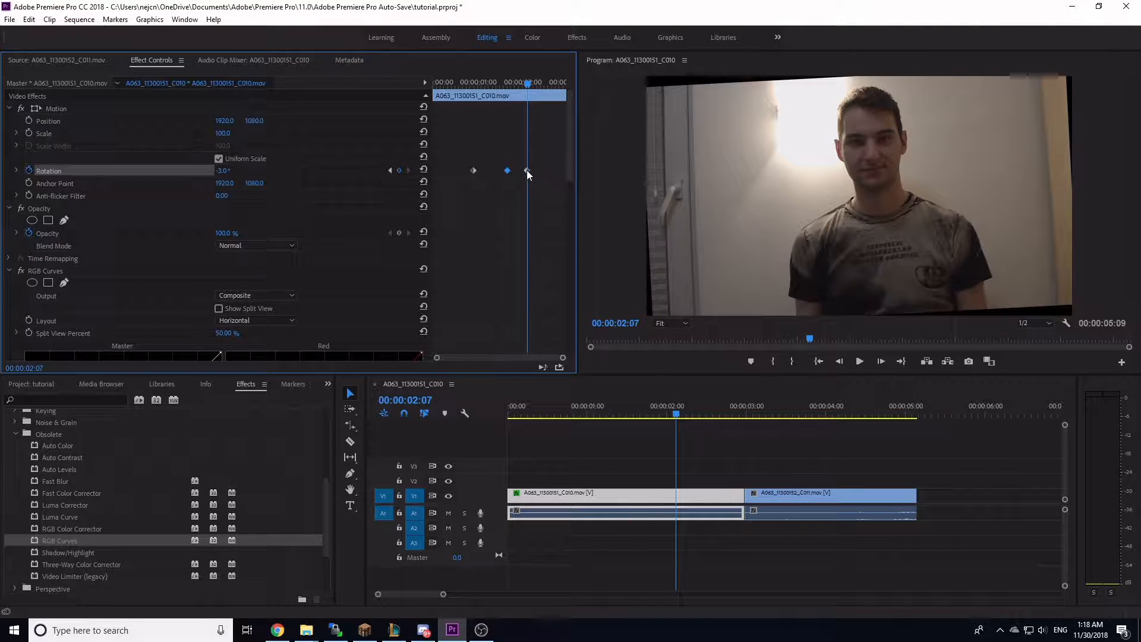
Move the 67° Rotation keyframe closer to the first one, scrub through the change, and delete all Rotation keyframes.
drag(522, 87, 539, 106)
drag(507, 171, 483, 176)
drag(474, 83, 525, 111)
key(Delete)
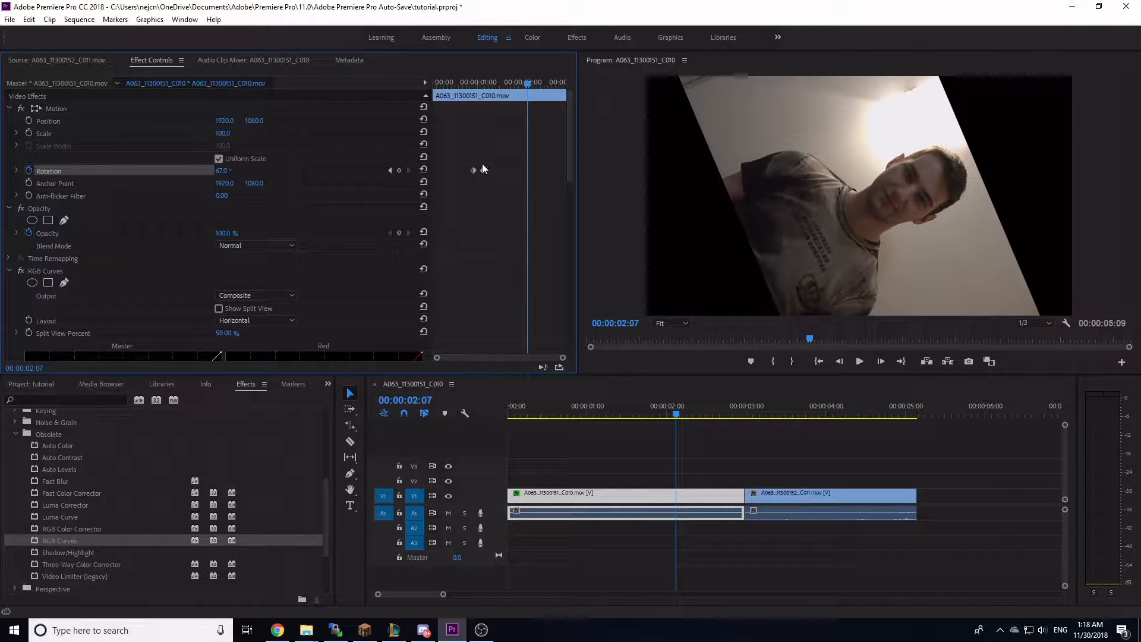
key(Delete)
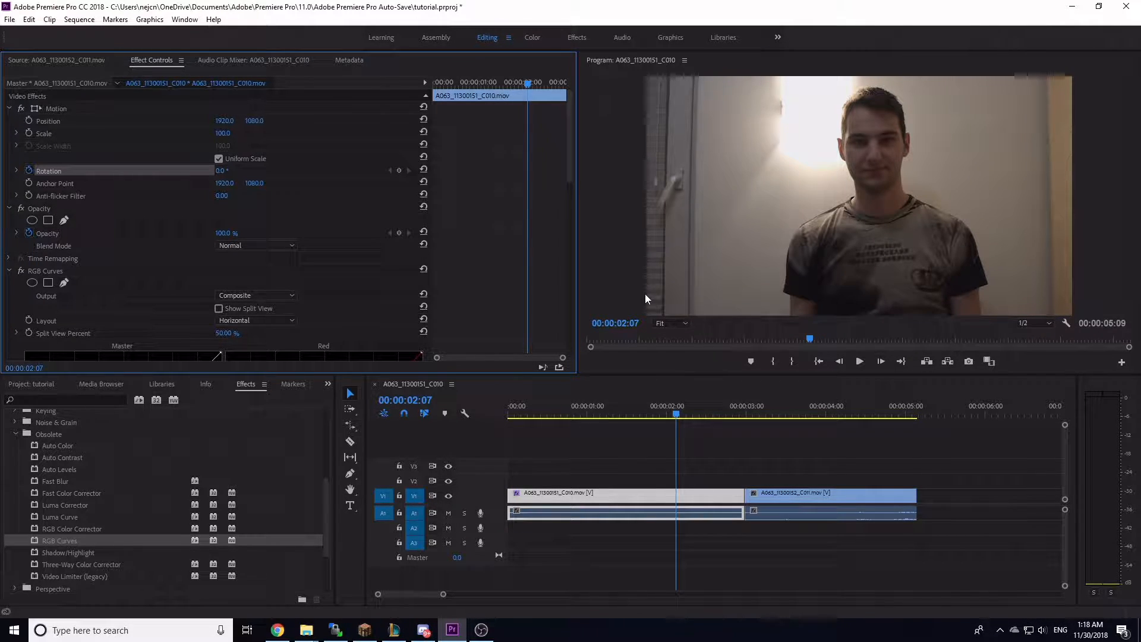
Review the clip's Motion and Time Remapping settings, and add an Opacity keyframe of 100% at 00:00:02:07.
scroll(348, 291, down, 3)
scroll(331, 266, up, 3)
click(54, 110)
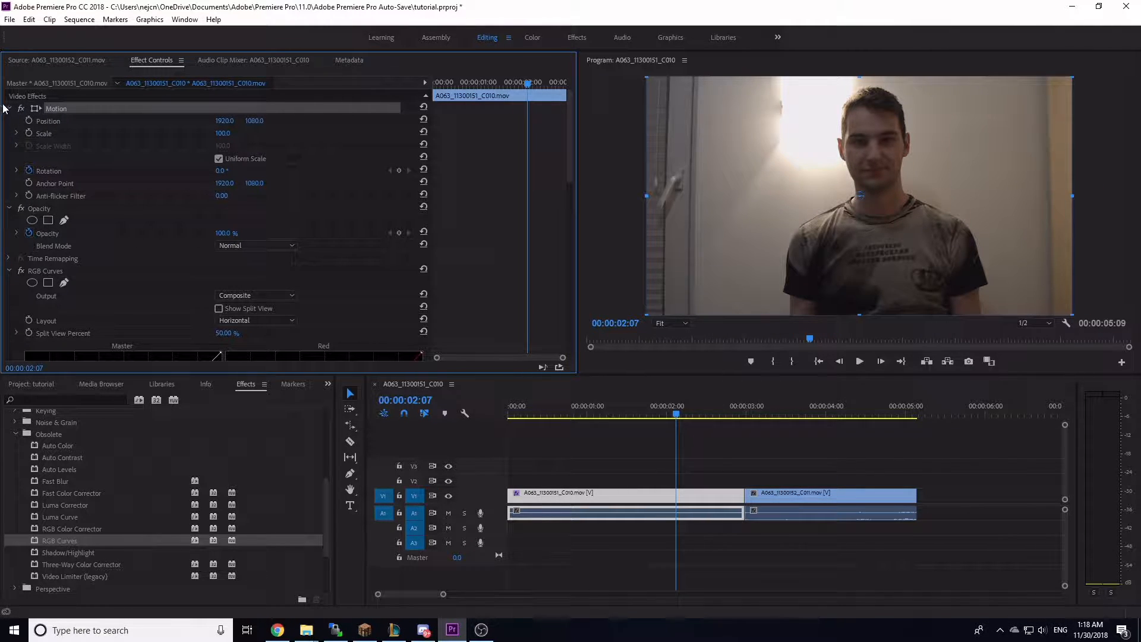
click(9, 109)
click(48, 123)
mouse_move(225, 146)
mouse_down()
mouse_move(169, 146)
mouse_move(226, 146)
mouse_up()
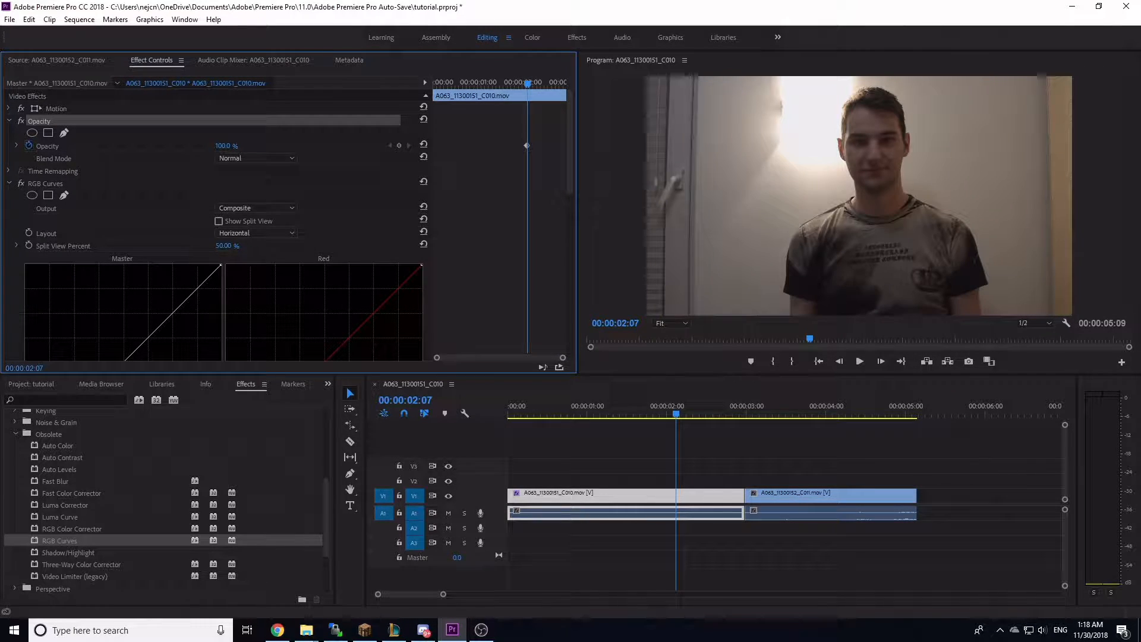
click(8, 122)
click(52, 134)
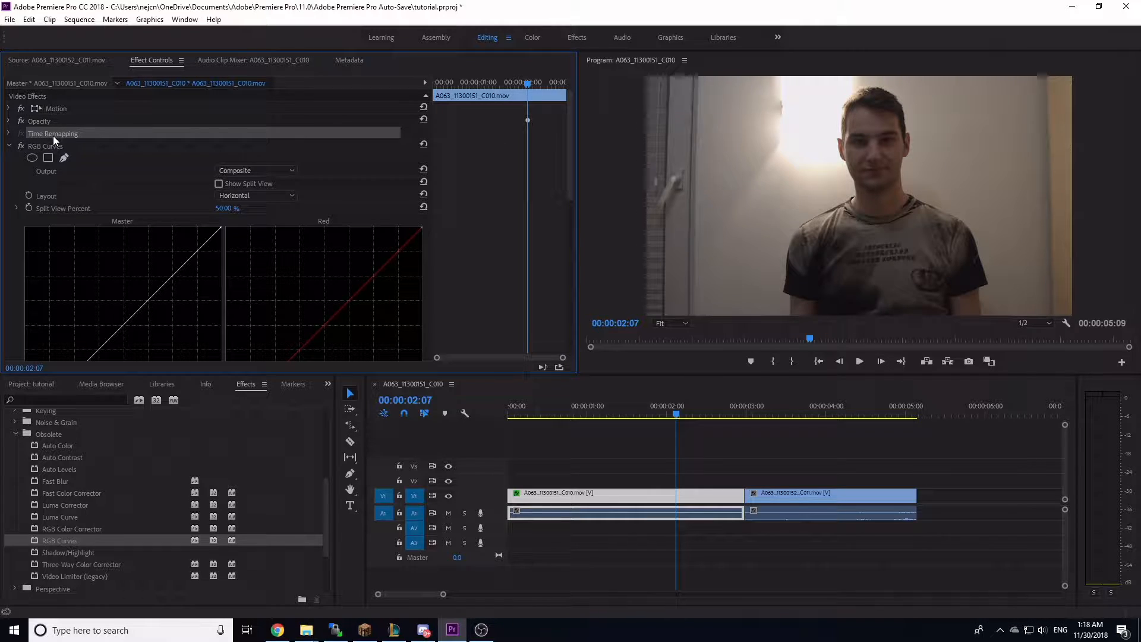
click(9, 134)
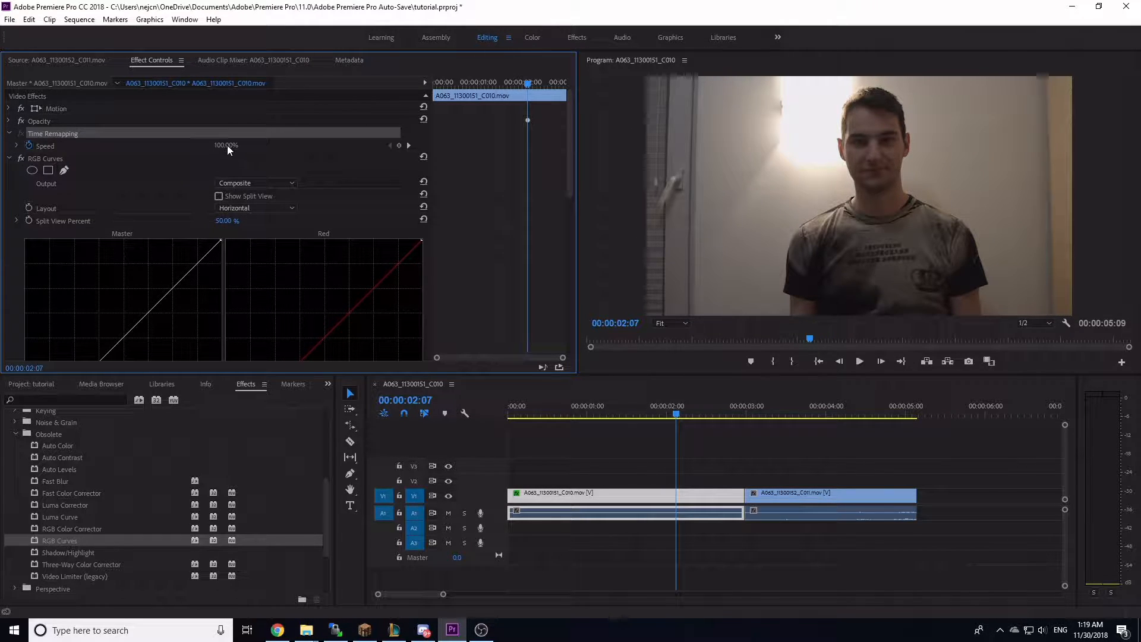
click(10, 133)
Shape the Master curve of RGB Curves into an S by raising the highlights and lowering the shadows.
click(69, 148)
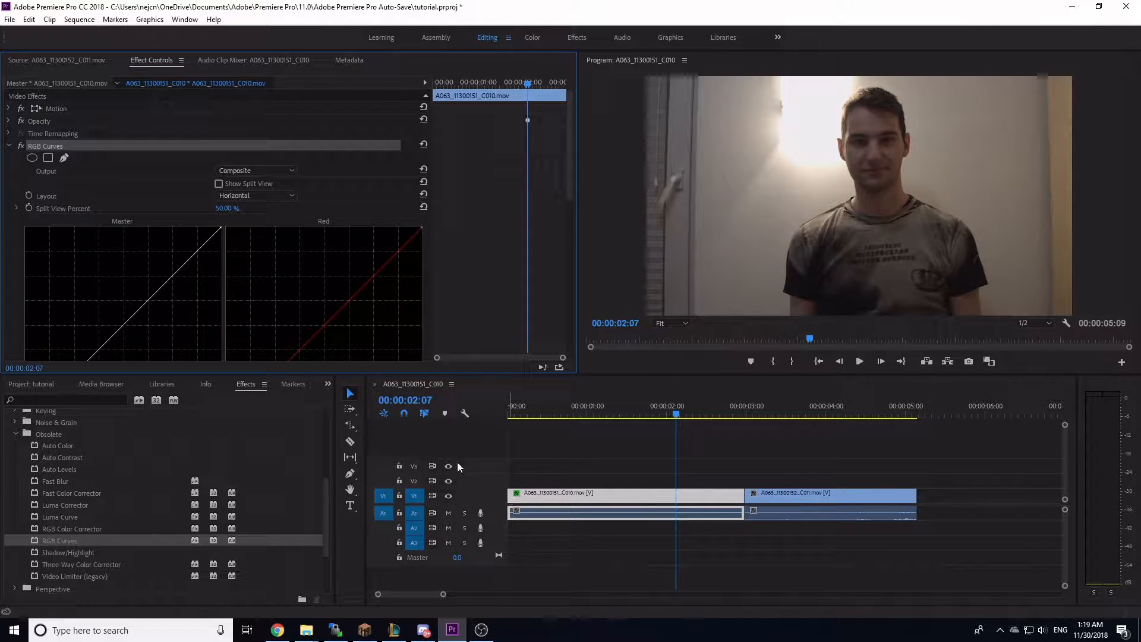
scroll(261, 249, down, 4)
scroll(249, 279, up, 1)
drag(151, 205, 126, 177)
drag(144, 169, 152, 148)
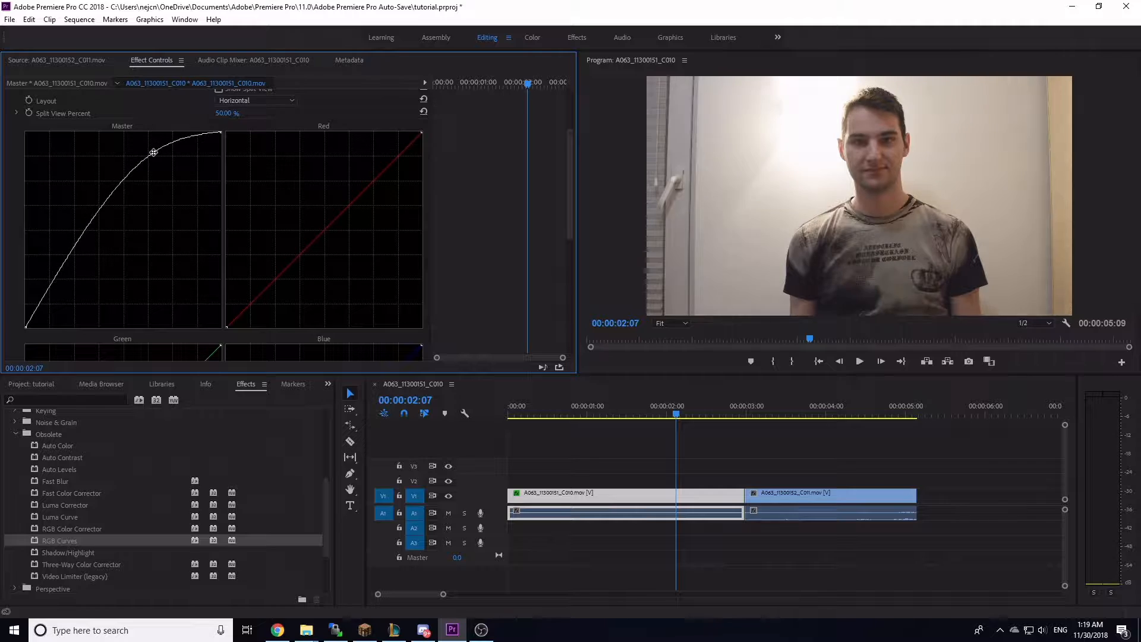
mouse_move(70, 276)
mouse_down()
mouse_move(74, 308)
mouse_move(62, 291)
mouse_up()
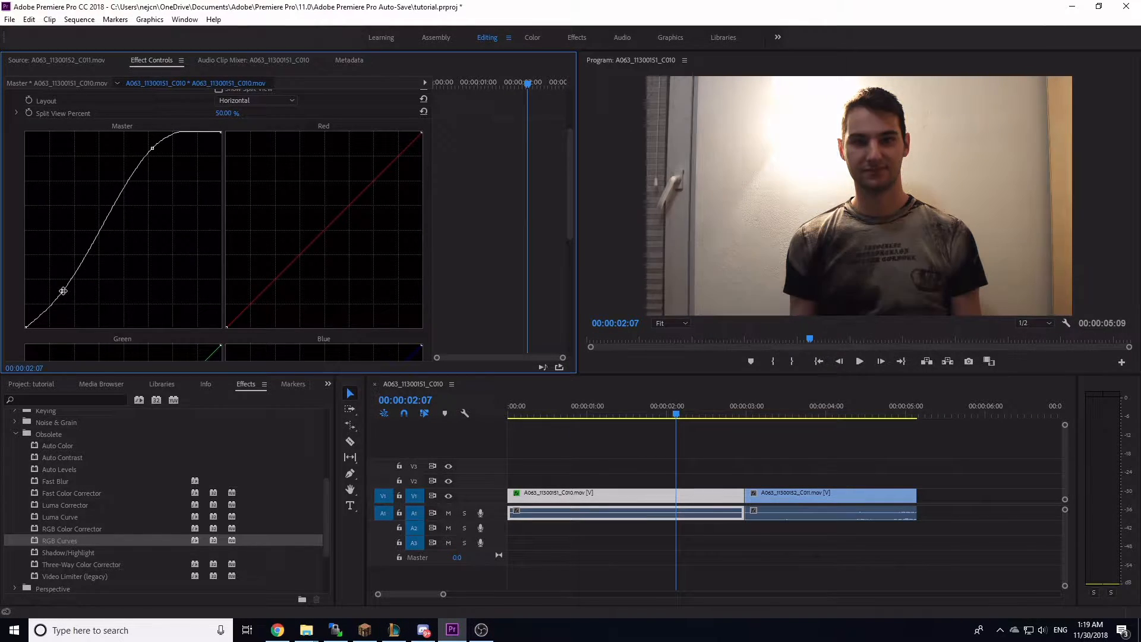
Lower the Red curve and raise the Green curve slightly, and delete the RGB Curves effect from the clip.
drag(335, 217, 348, 239)
scroll(348, 239, down, 5)
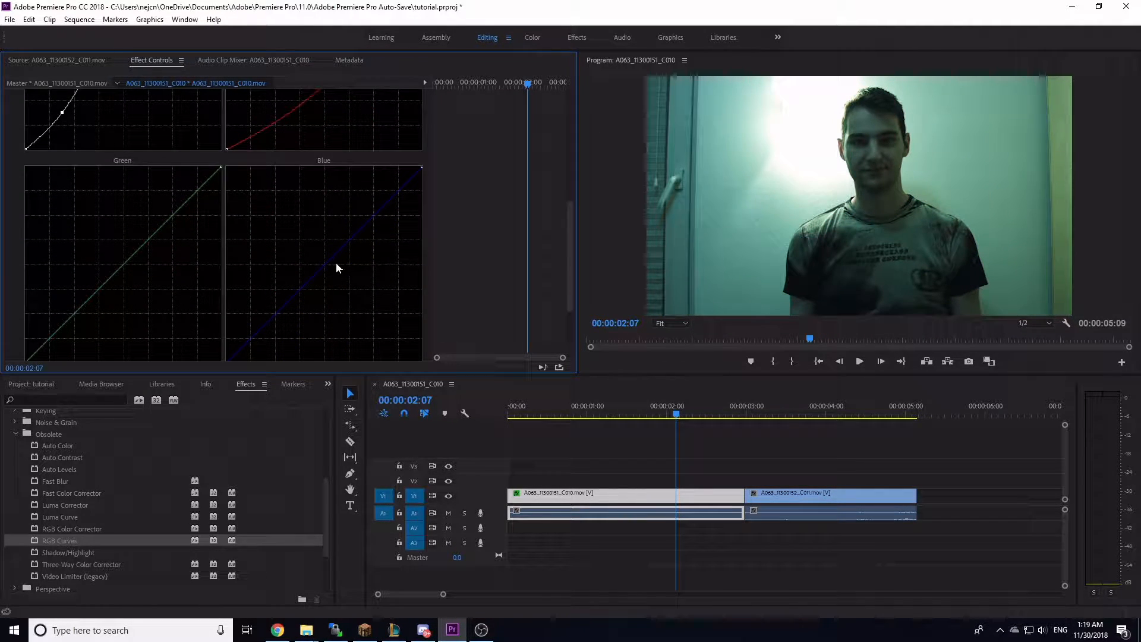
mouse_move(137, 289)
mouse_down()
mouse_move(107, 252)
mouse_move(153, 283)
mouse_move(131, 277)
mouse_up()
scroll(176, 245, up, 6)
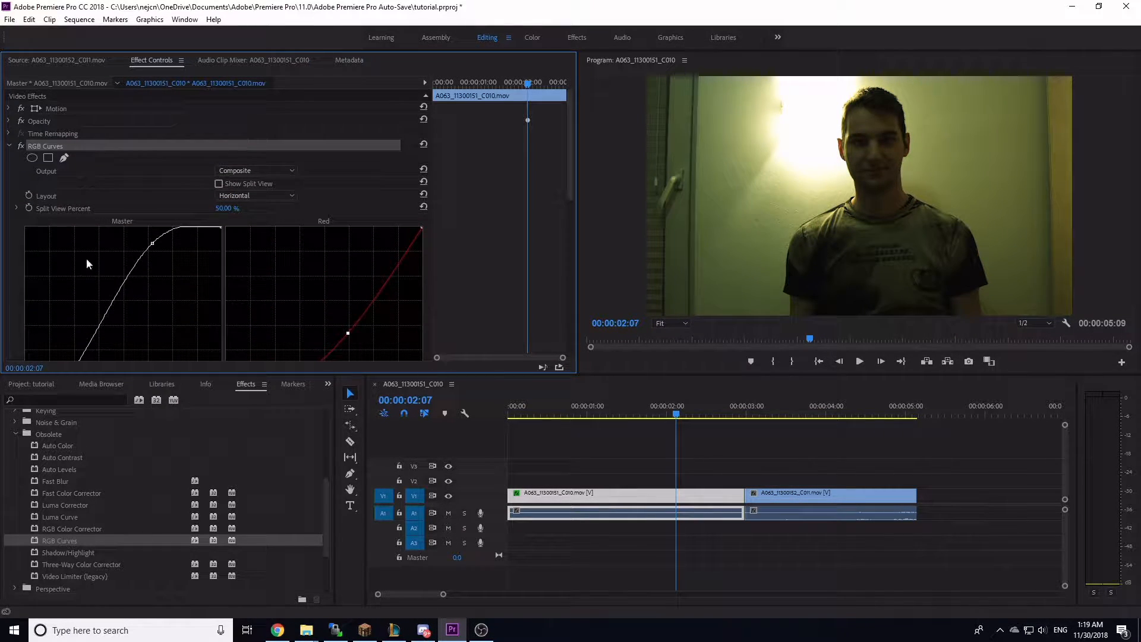
key(Delete)
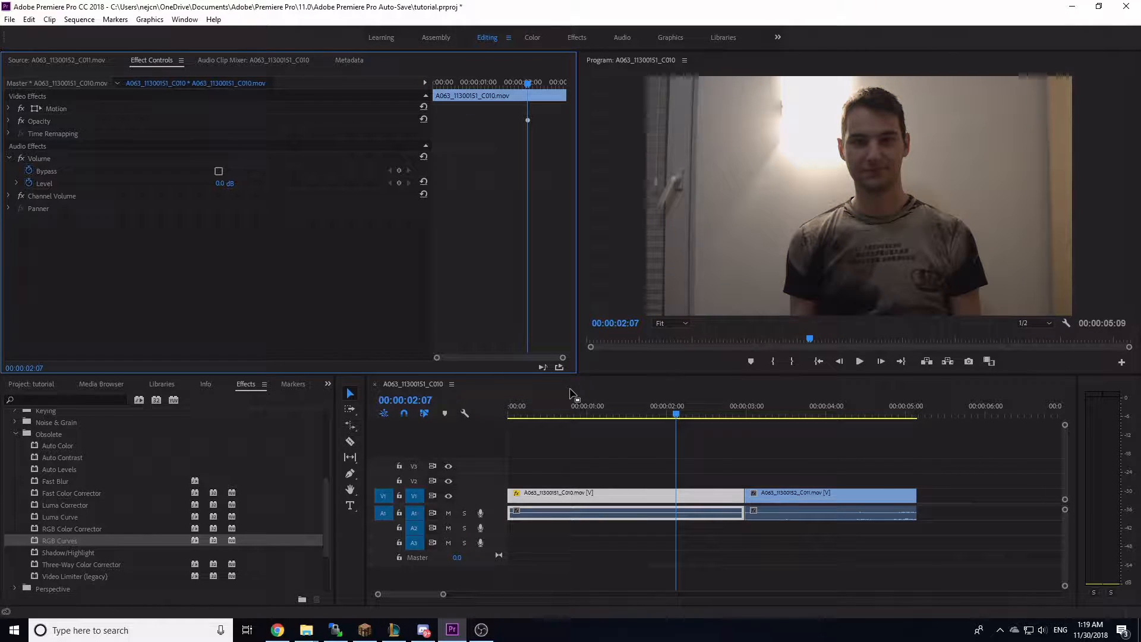
Place the playhead just before the cut at 00:00:02:45, and show the Page Peel group of Video Transitions among the effects.
click(31, 384)
click(720, 412)
drag(723, 414, 726, 414)
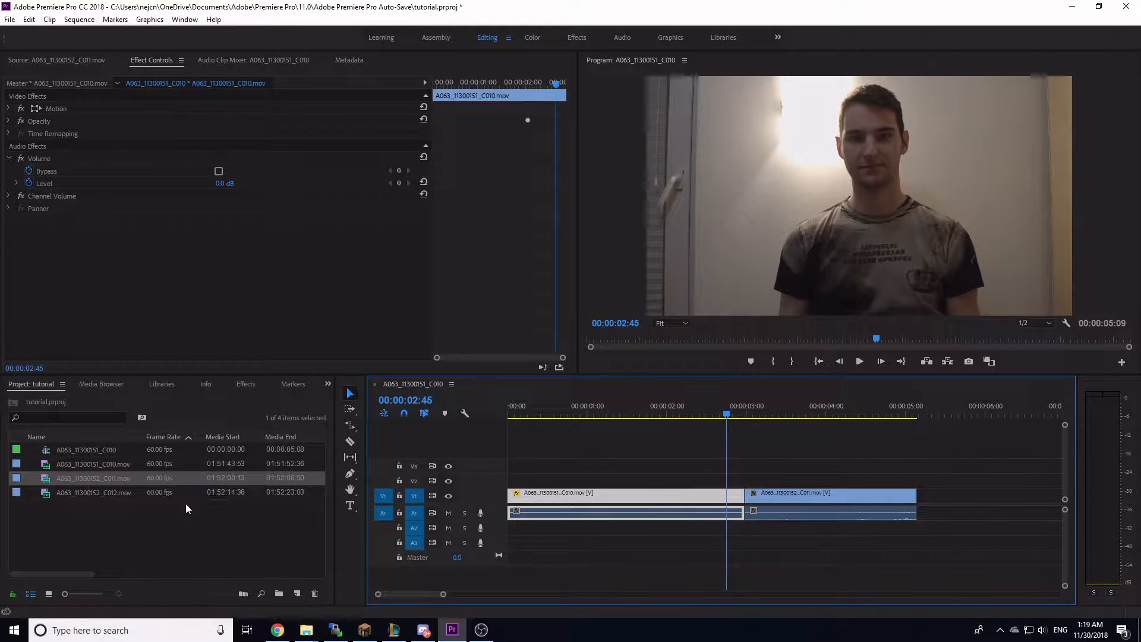
click(240, 384)
scroll(158, 538, down, 2)
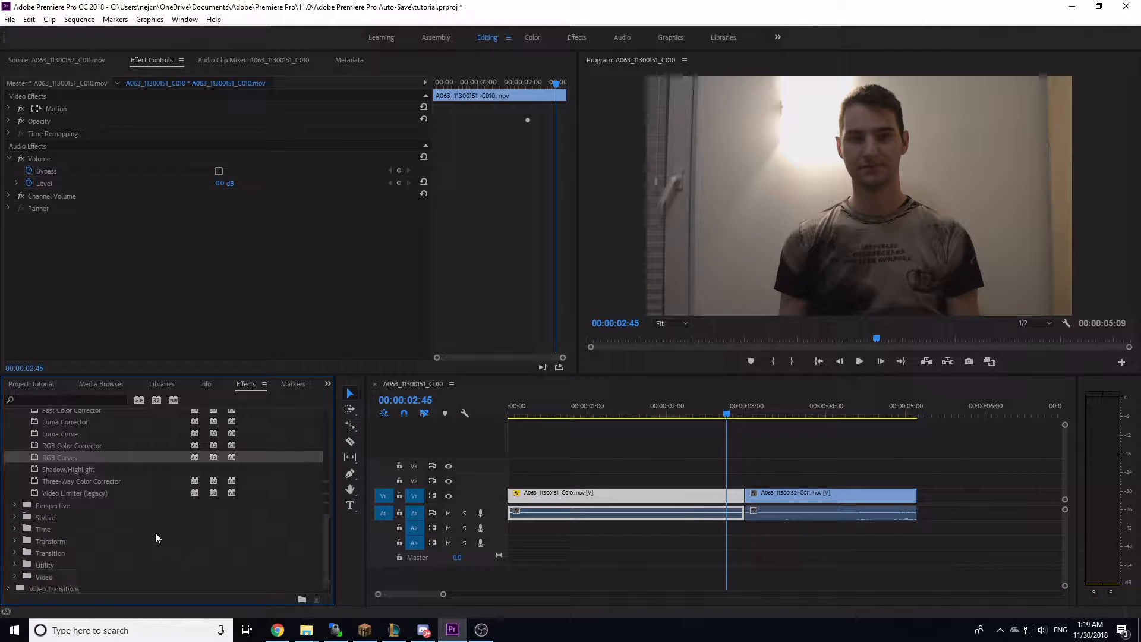
click(18, 586)
scroll(104, 534, down, 3)
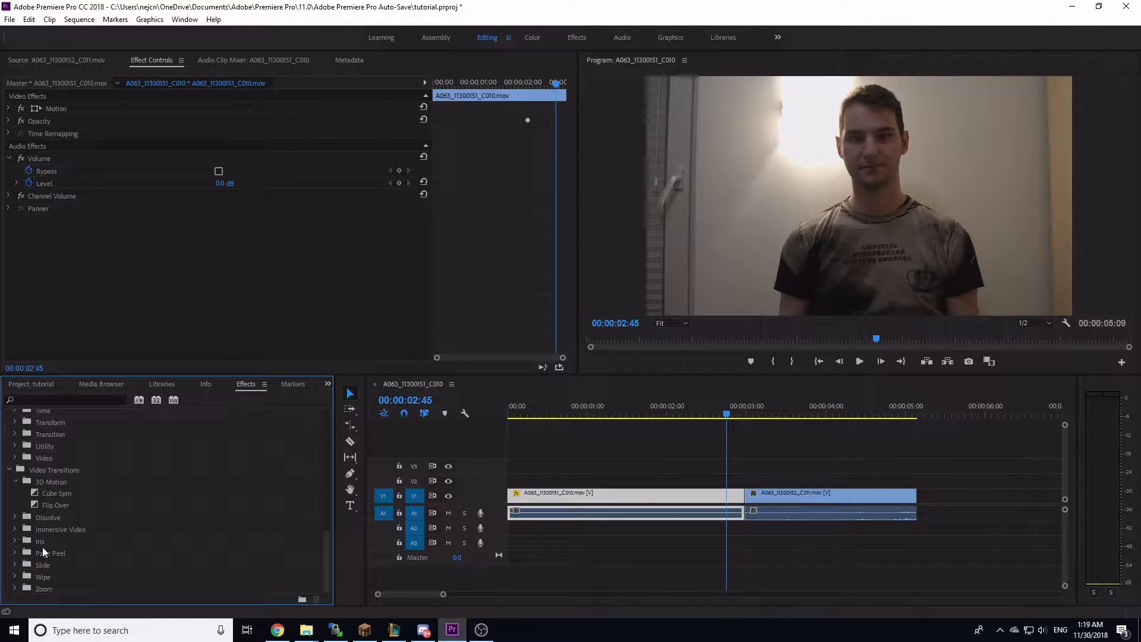
click(14, 552)
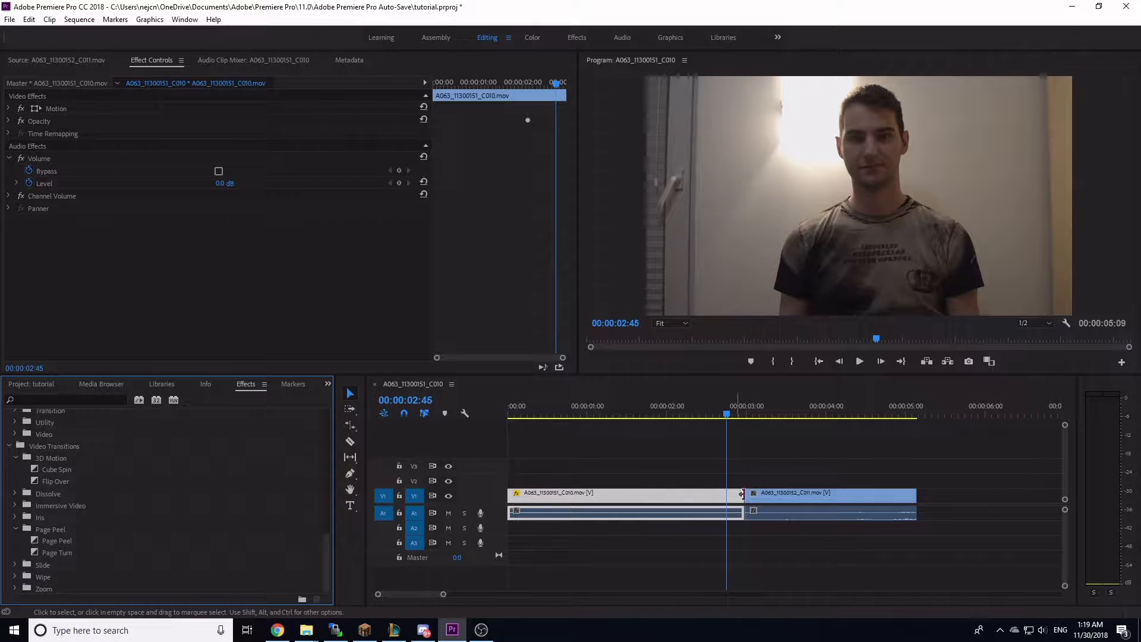
Apply the Page Peel transition to the cut between C010 and C011 on V1, and scrub through it to 00:00:04:25.
drag(62, 541, 743, 497)
click(744, 415)
drag(744, 414, 859, 439)
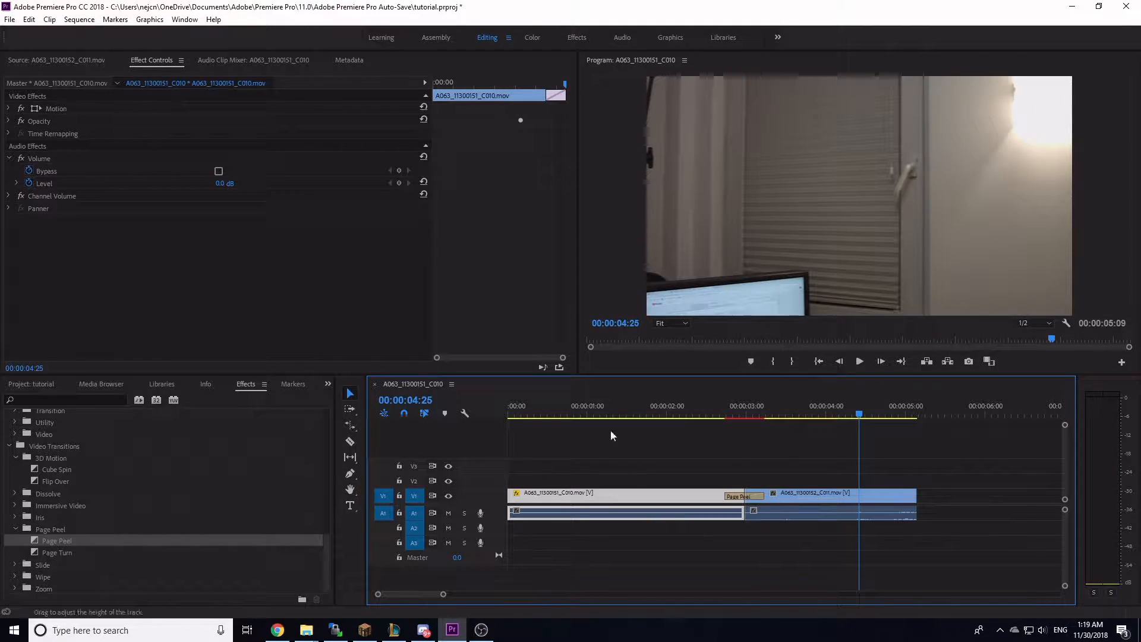
Append the clip A063_11300152_C012.mov from the project directly after the C011 clip on V1.
click(53, 61)
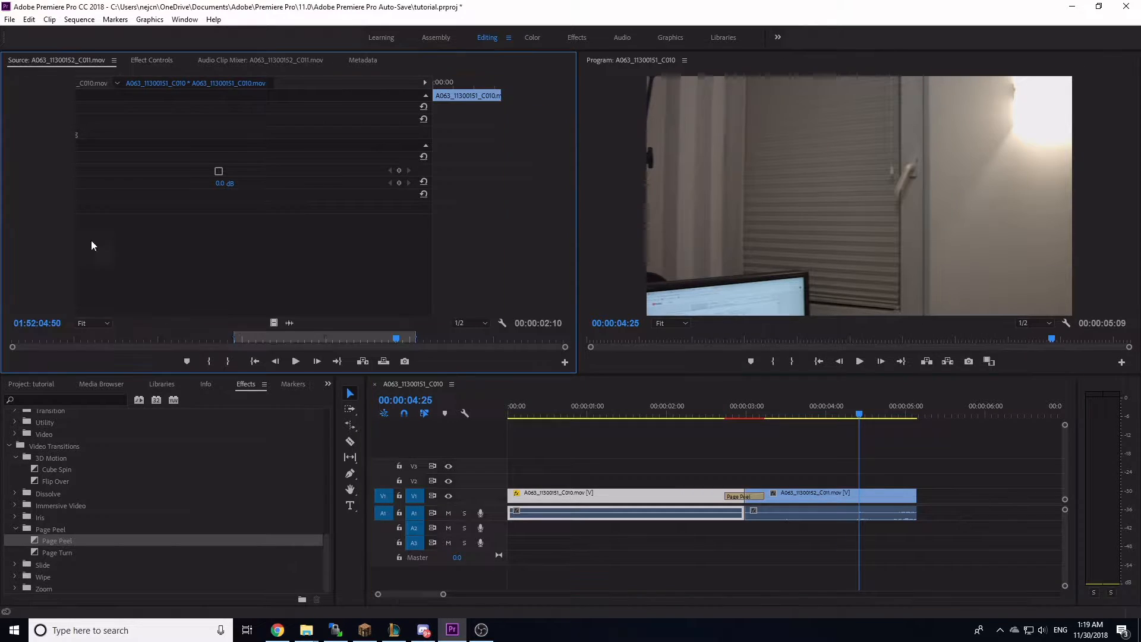
click(33, 384)
drag(45, 494, 922, 499)
drag(887, 412, 992, 415)
drag(426, 595, 510, 594)
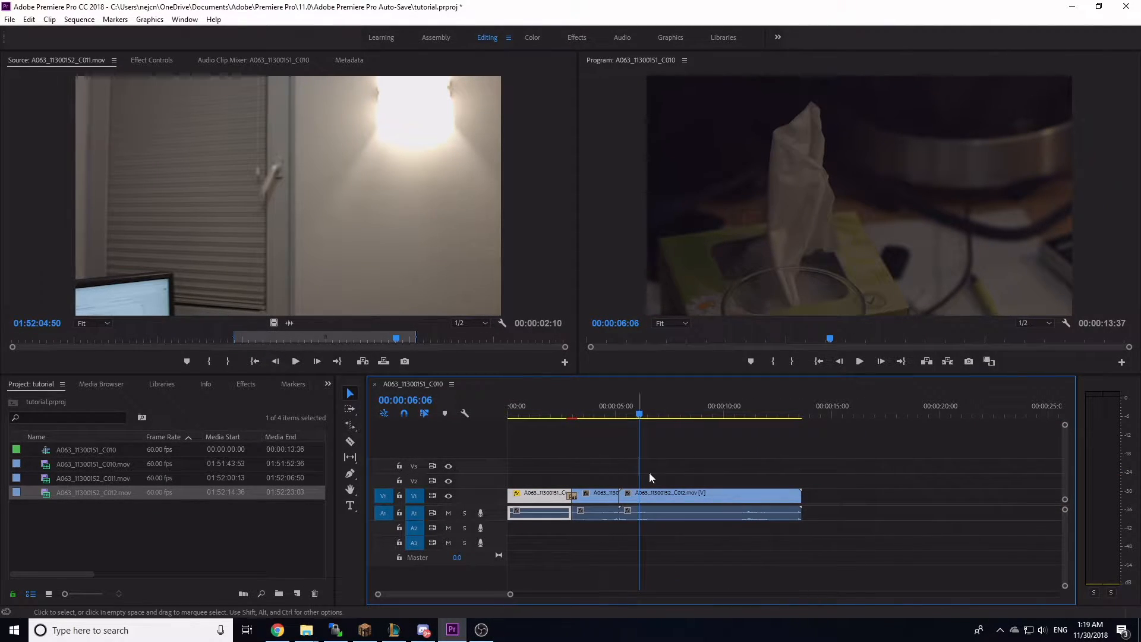
Split the C012 clip on V1 with the Razor tool at 00:00:08:10 and again about 2.5 seconds further on.
click(670, 423)
click(684, 425)
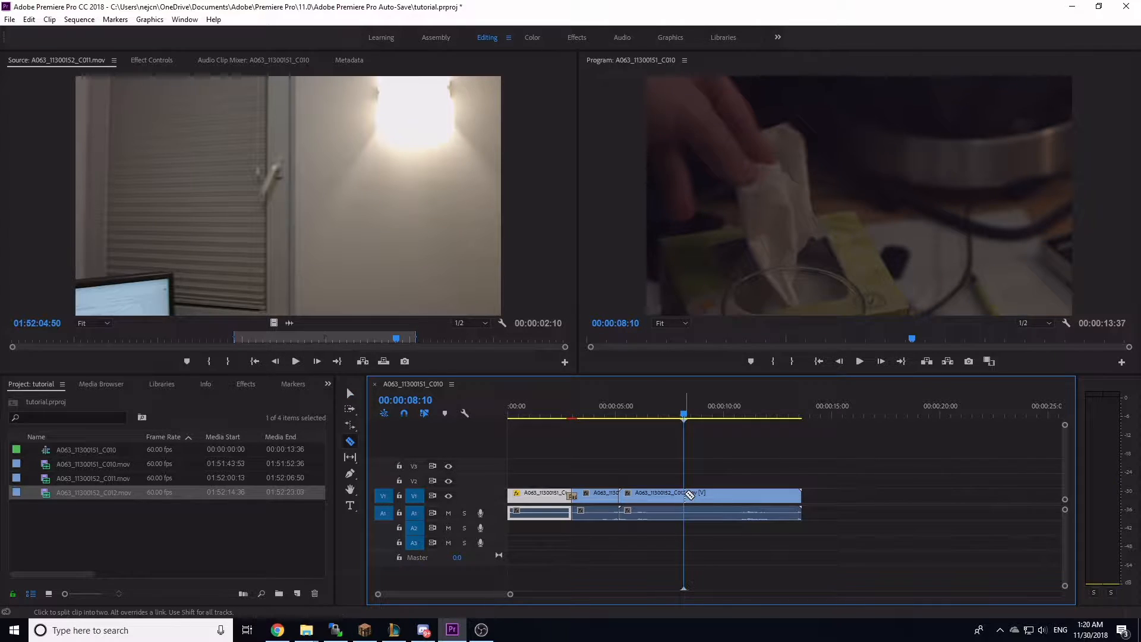
click(351, 442)
click(677, 494)
click(737, 423)
click(737, 498)
Delete the first and last pieces of the C012 clip, and move the middle piece against the end of C011.
click(350, 393)
click(657, 499)
key(Delete)
click(754, 499)
key(Delete)
drag(694, 502, 636, 503)
Add a text box reading "Hellow" over the picture at 00:00:00:25, and enlarge the box toward its lower-right corner.
drag(574, 410, 517, 406)
click(350, 506)
drag(743, 200, 827, 235)
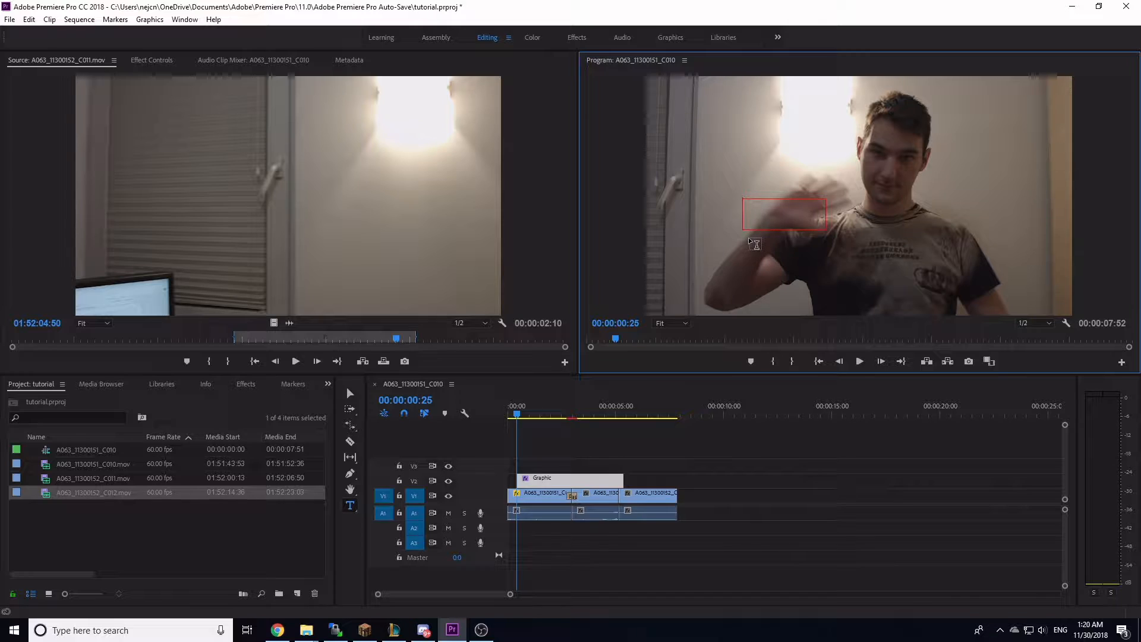
text(Hellow)
click(350, 392)
drag(826, 230, 927, 292)
key(t)
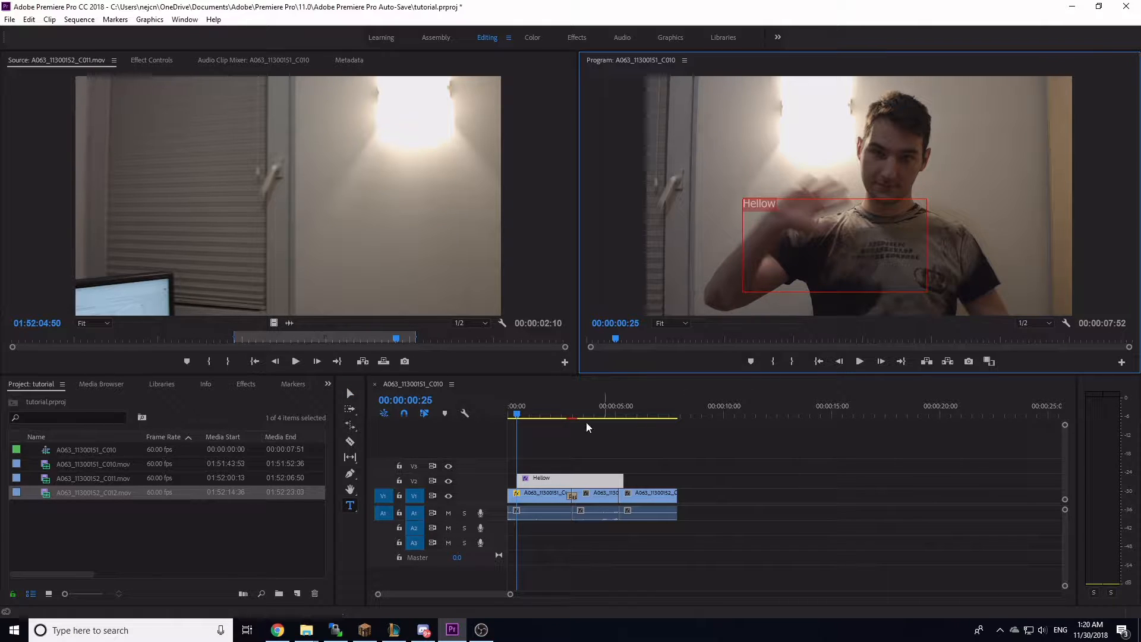
Look through the Assembly, Color, Effects, Graphics and Learning workspaces.
click(439, 39)
click(577, 38)
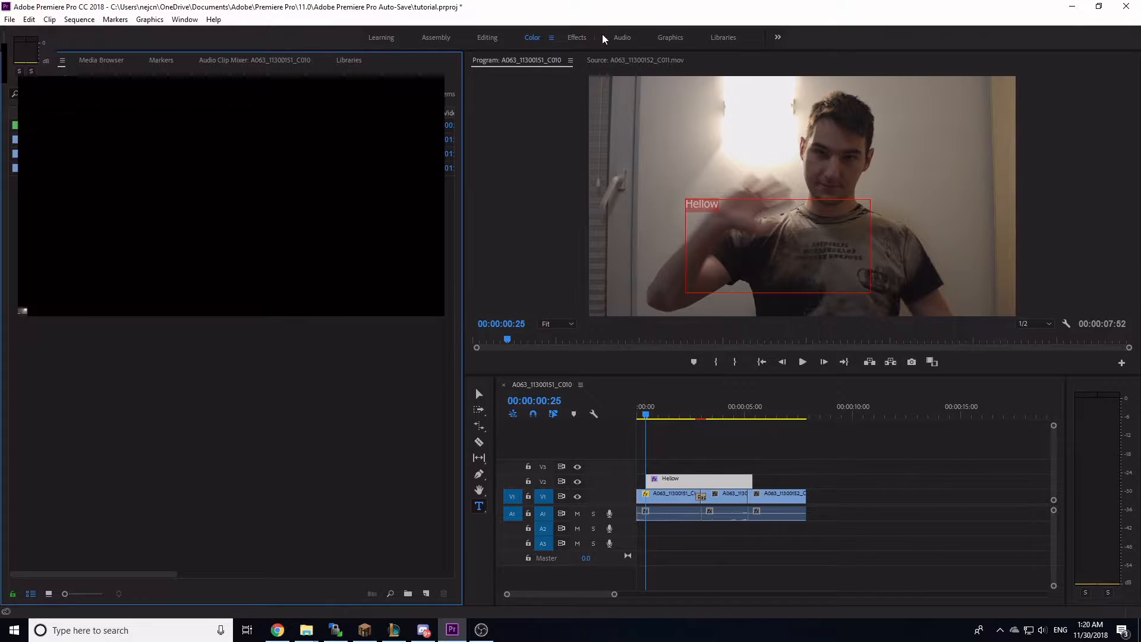
click(670, 41)
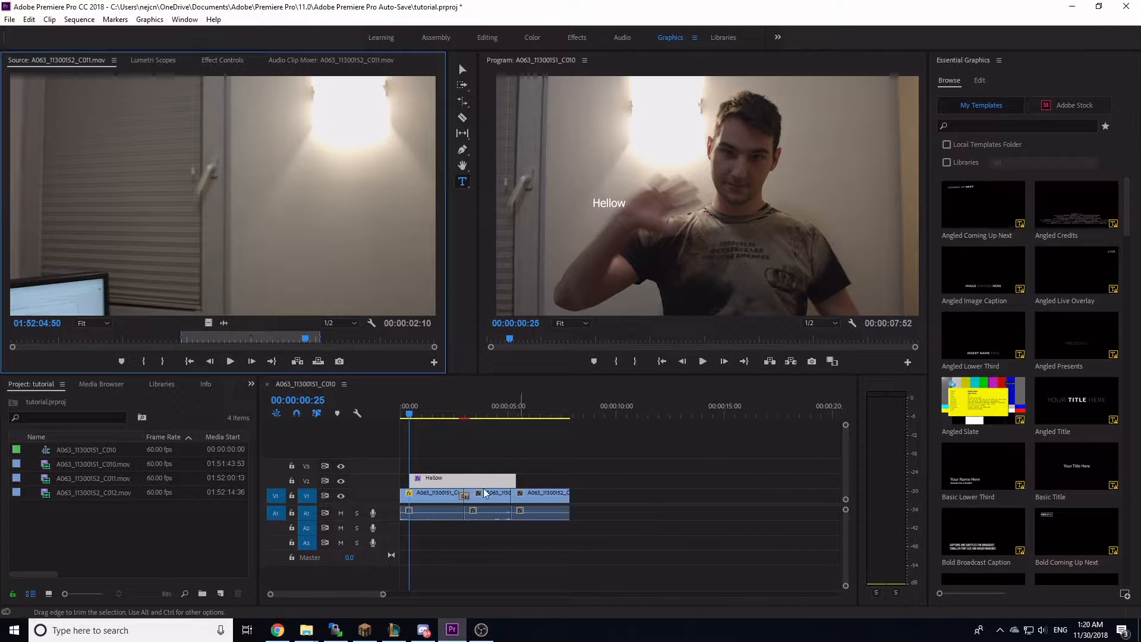
click(381, 38)
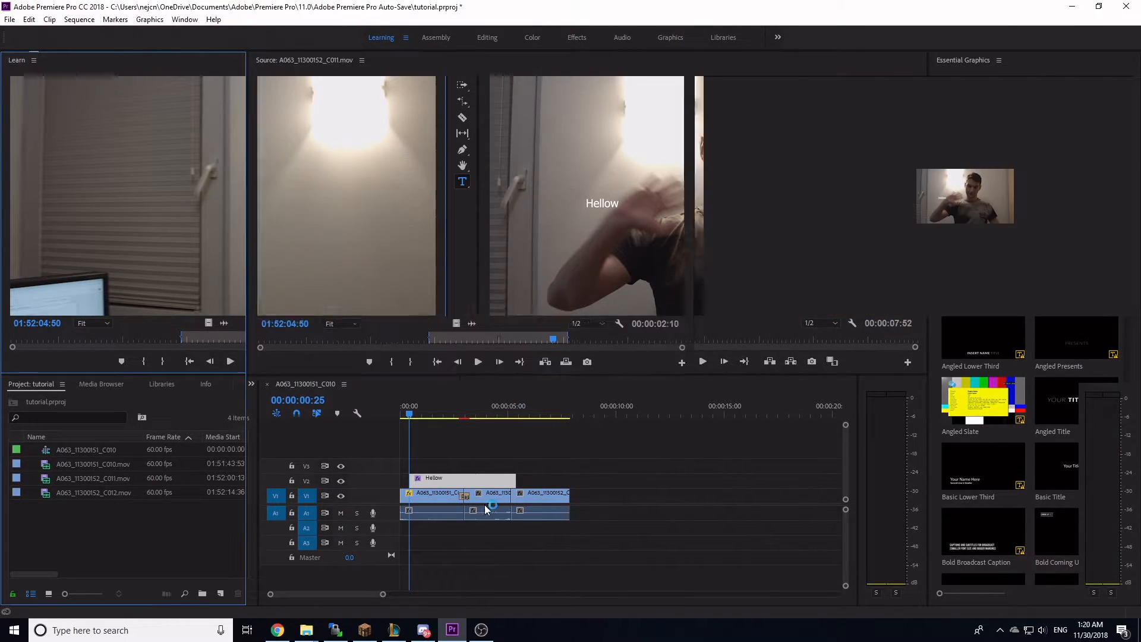
Delete the "Hellow" title from V2 and return to the Editing workspace.
click(687, 484)
key(Delete)
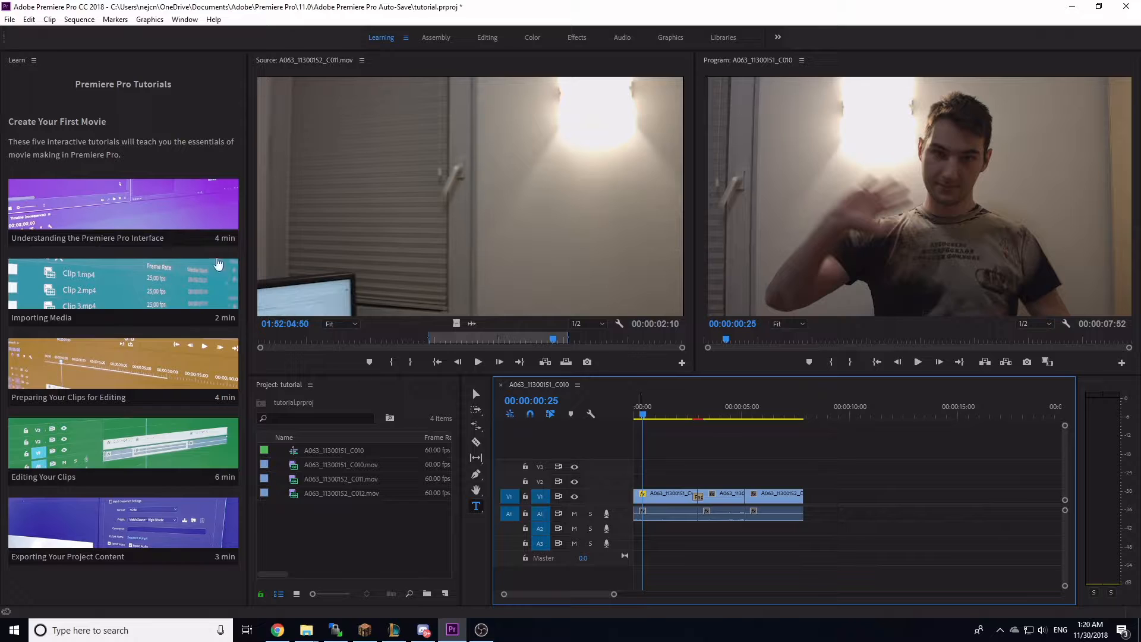
click(487, 37)
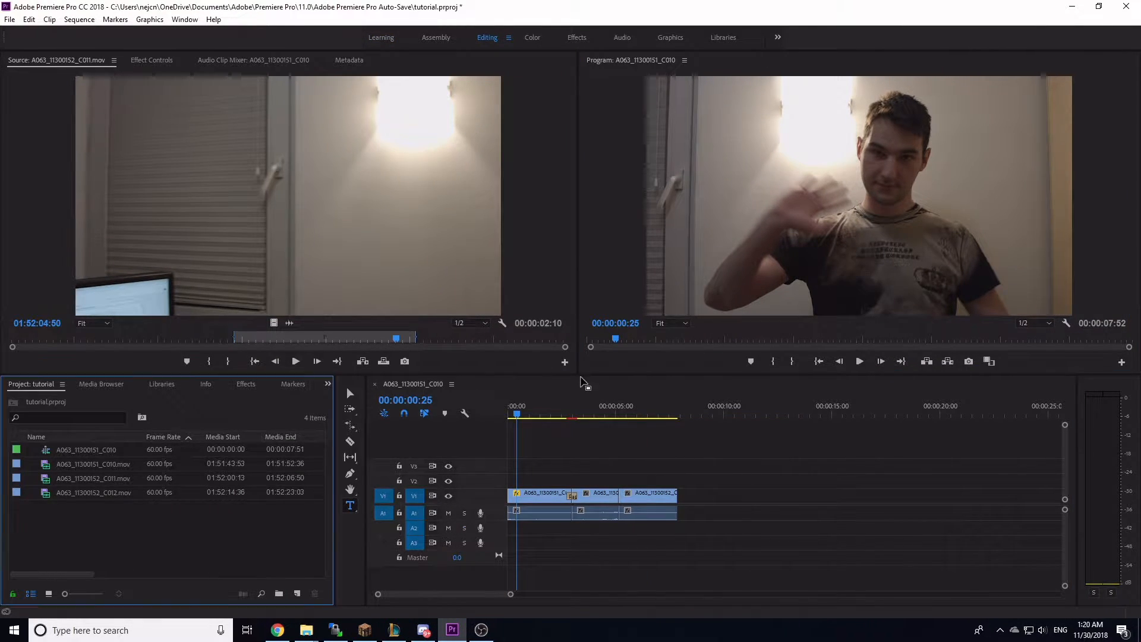
Place the playhead at 00:00:02:24, clear any clip selection, and open the media export settings for the sequence.
drag(516, 412, 559, 413)
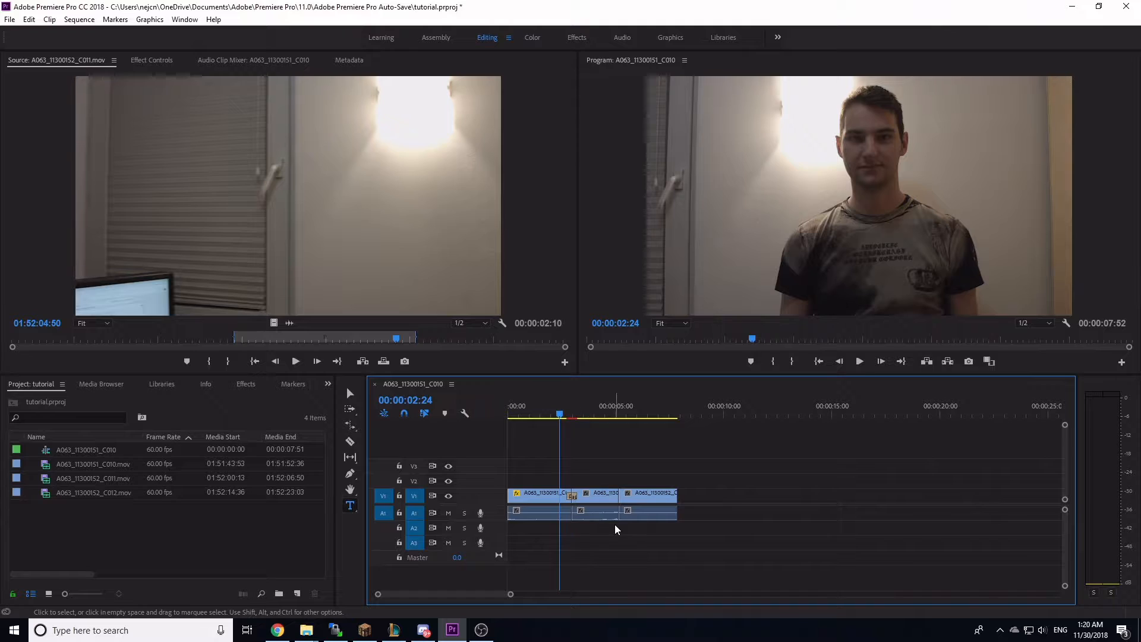
drag(734, 456, 525, 547)
click(646, 576)
click(10, 19)
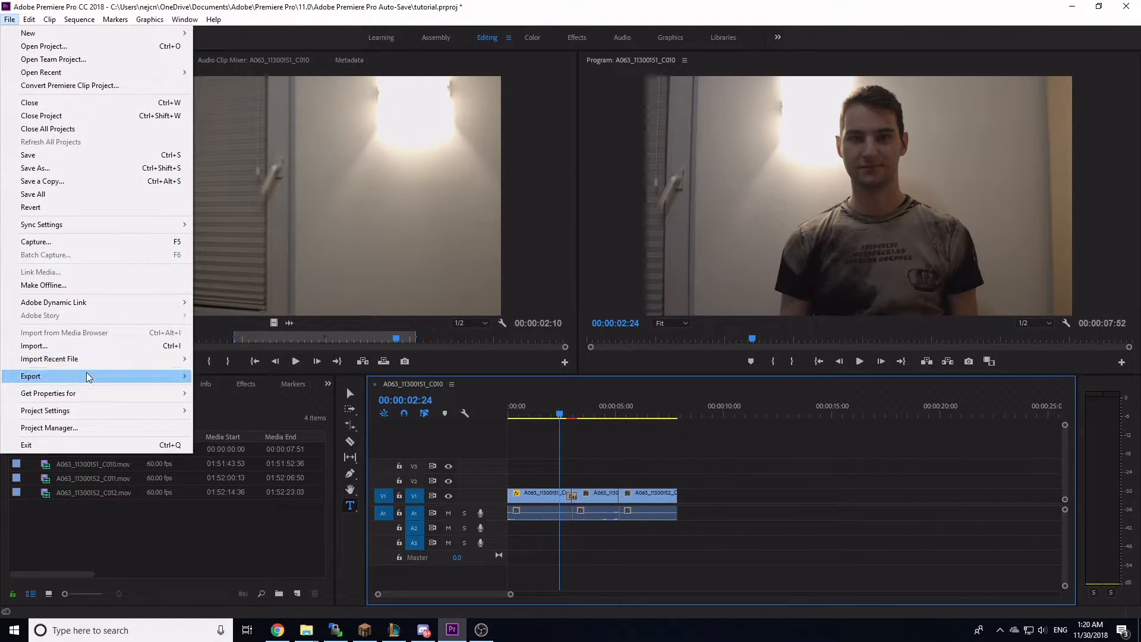
mouse_move(89, 376)
click(226, 376)
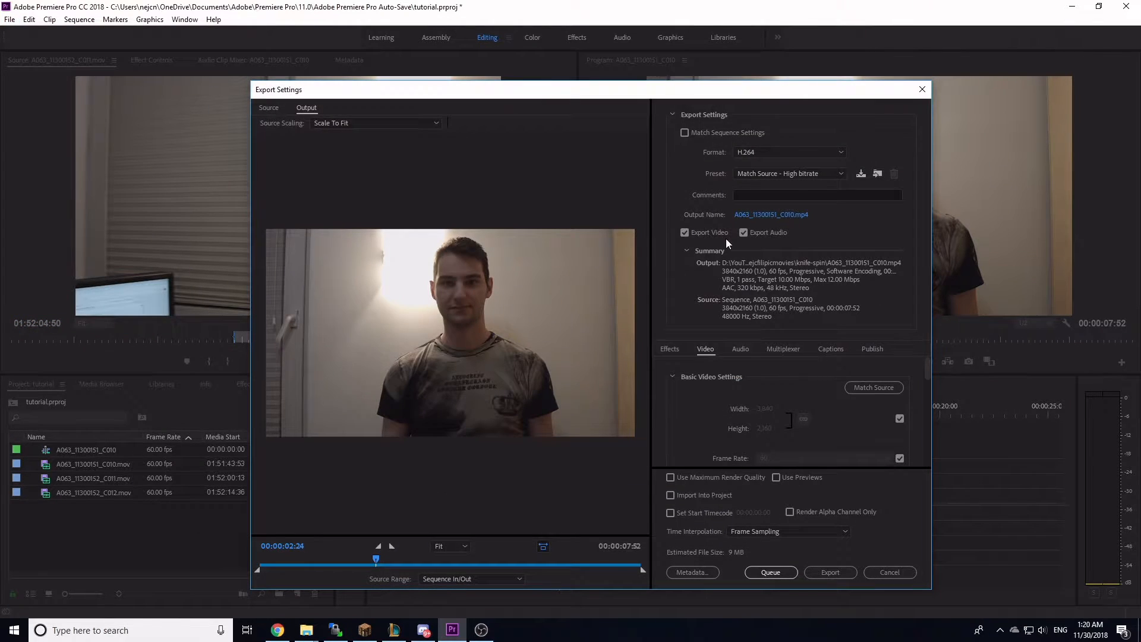
Choose H.264 as the export format and name the output file hey.mp4 in the knife-spin folder.
click(752, 153)
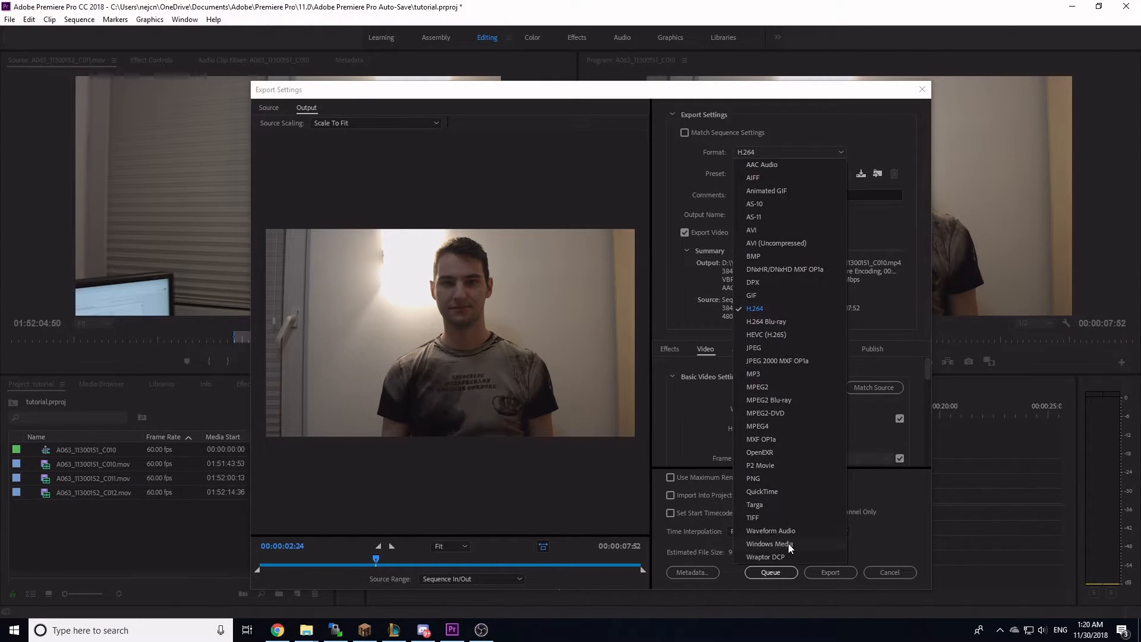
click(768, 307)
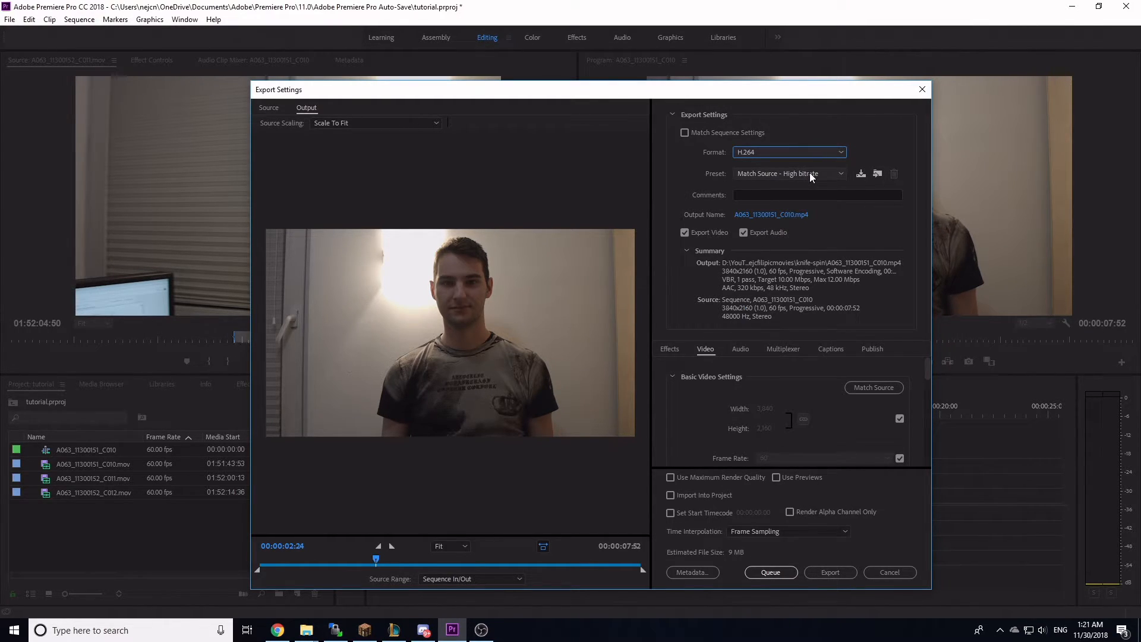
click(759, 215)
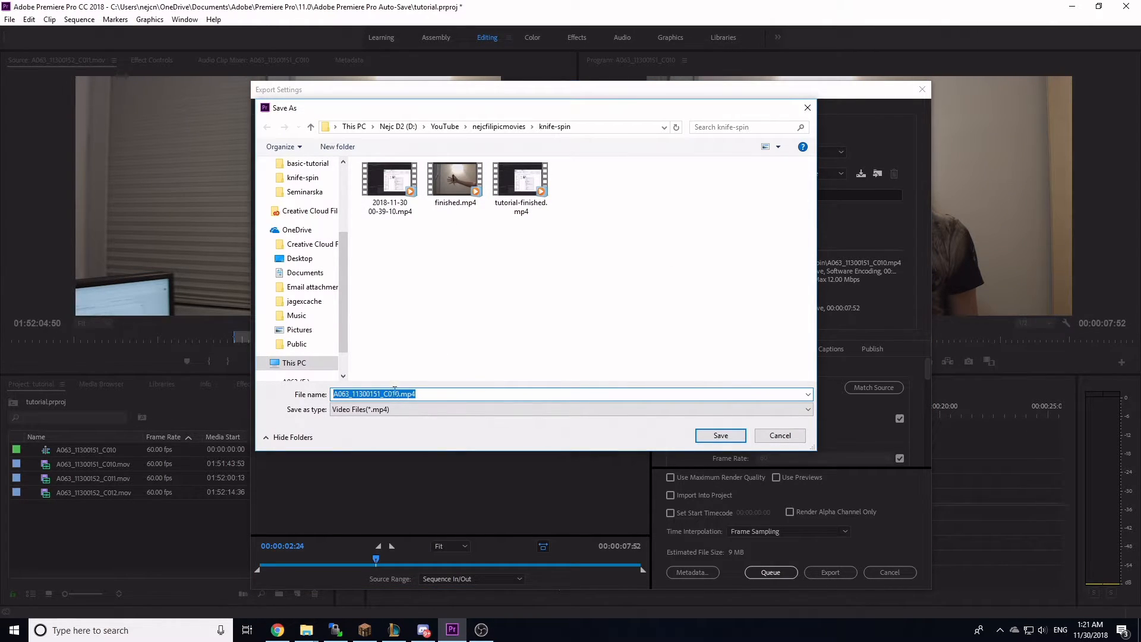
double_click(393, 394)
text(hey)
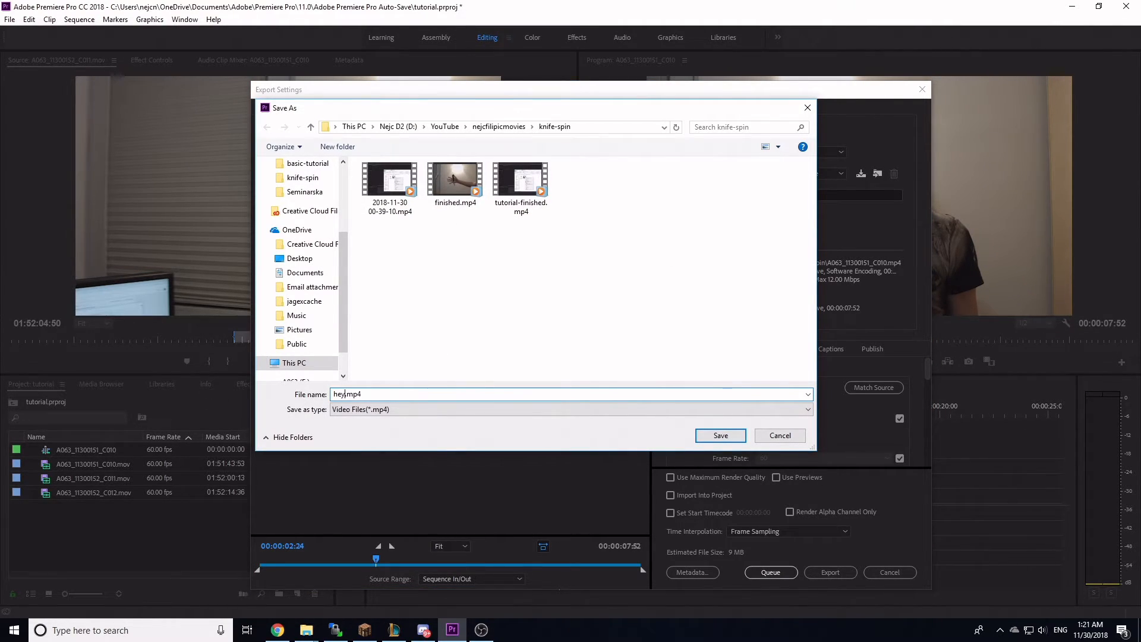
key(Return)
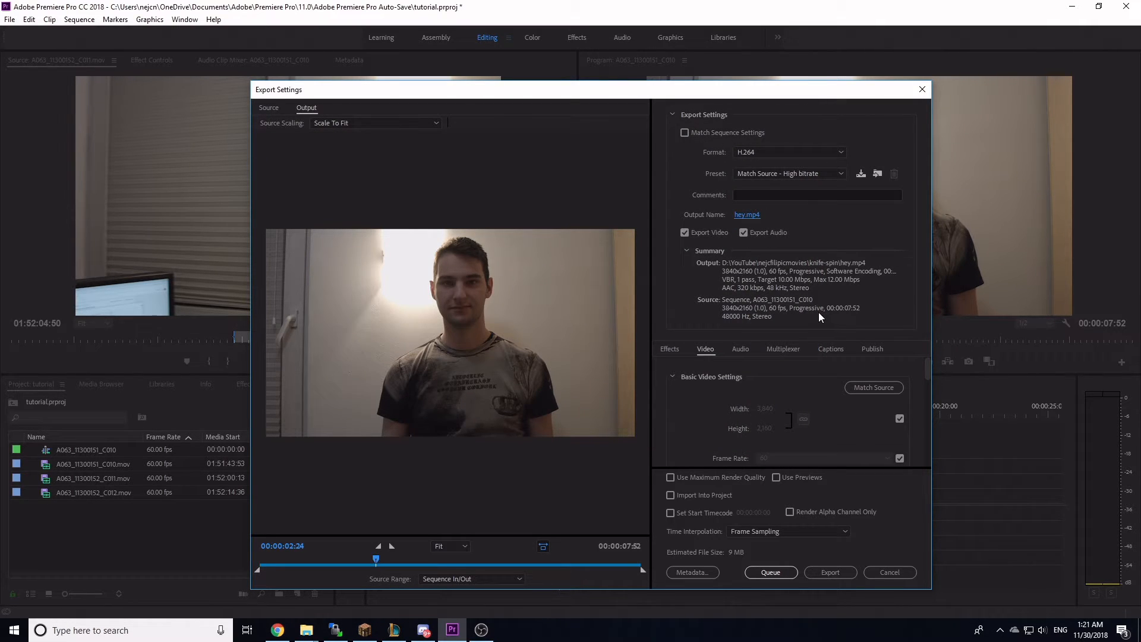